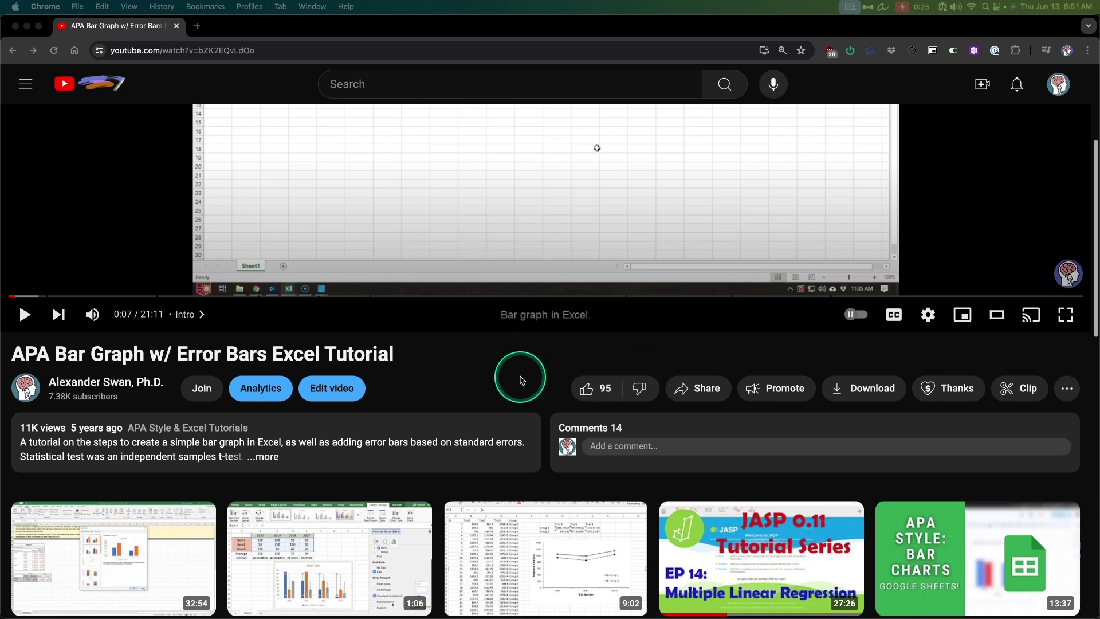
Expand the full description of the APA Bar Graph w/ Error Bars Excel tutorial on YouTube.
scroll(522, 381, "up", 4)
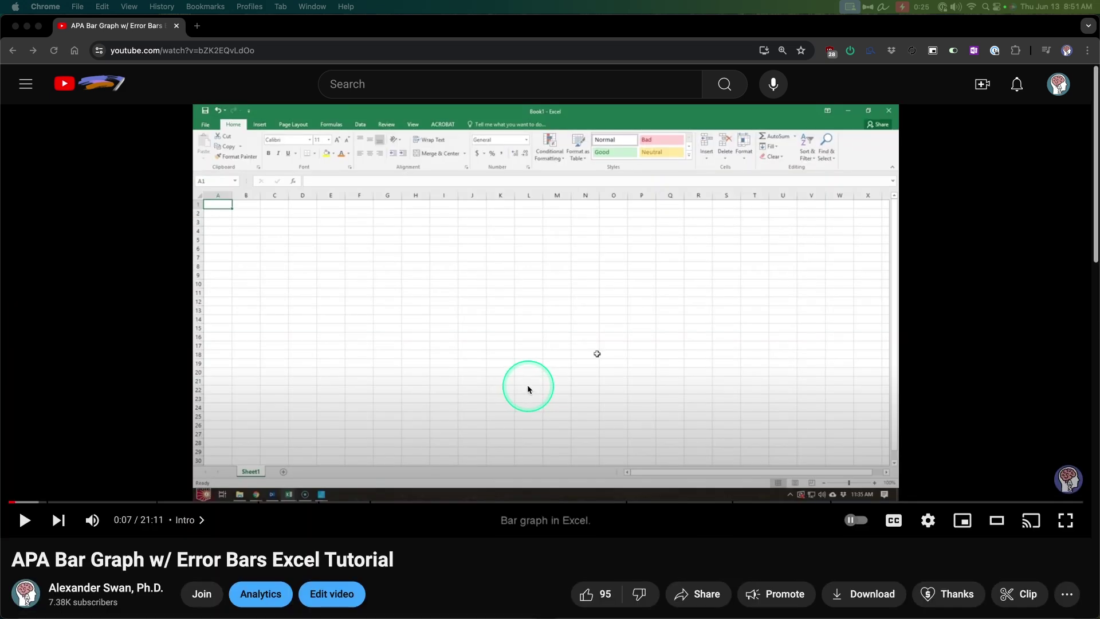
scroll(530, 382, "down", 2)
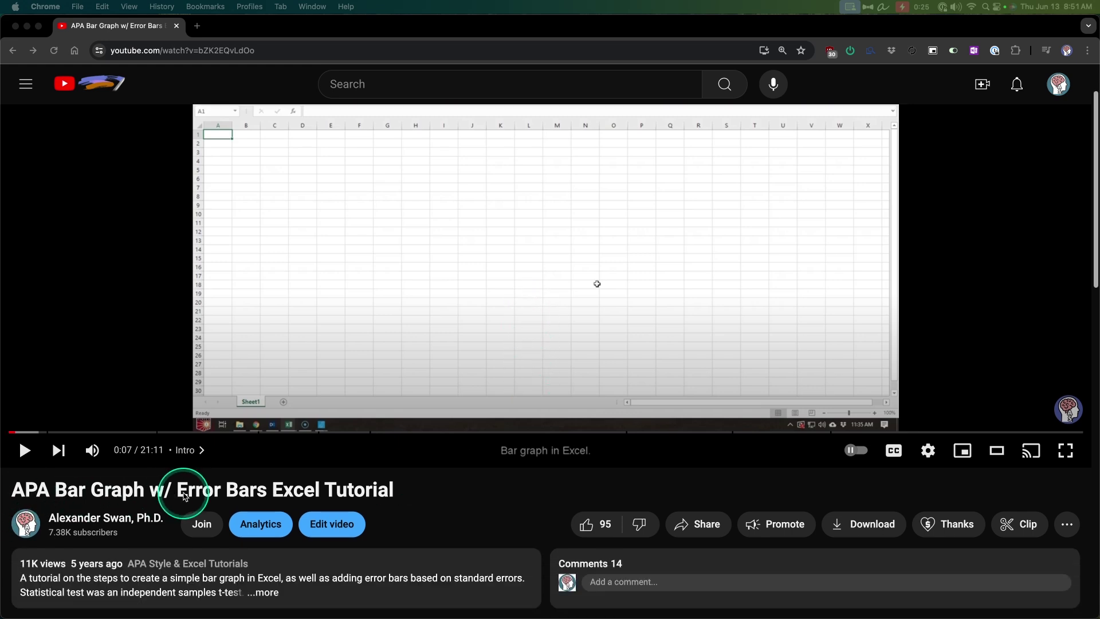
scroll(440, 505, "down", 2)
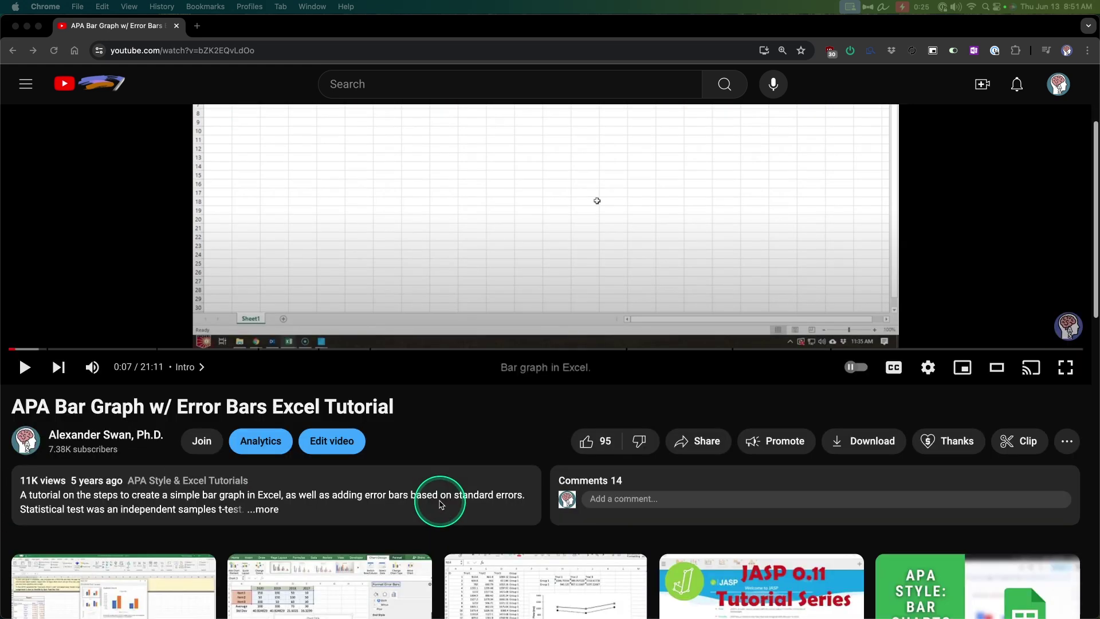
left_click(265, 515)
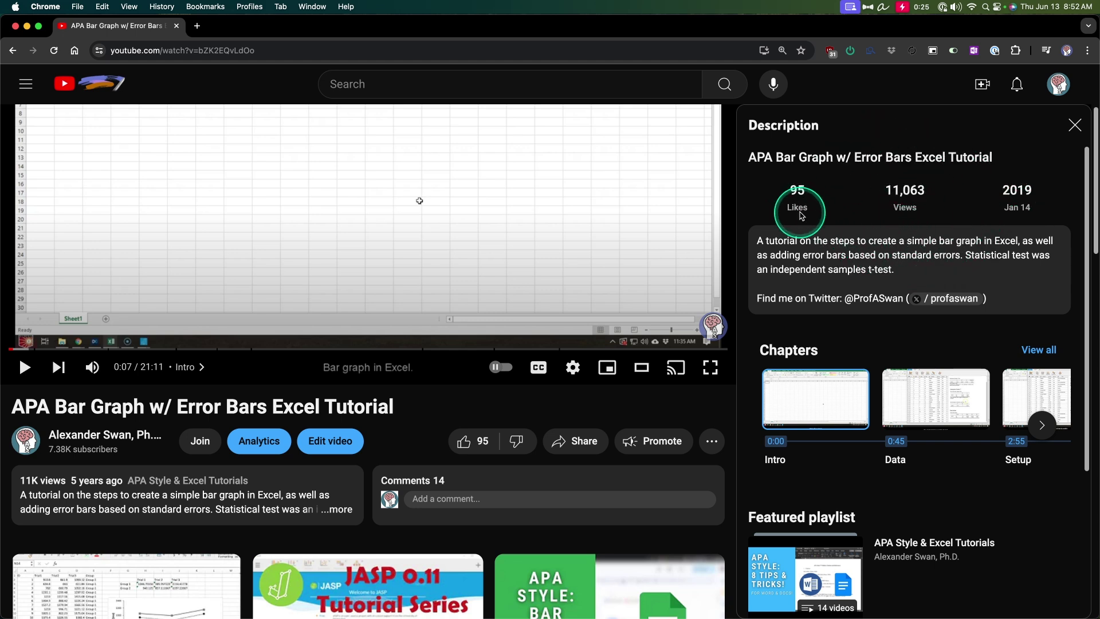
scroll(554, 470, "up", 3)
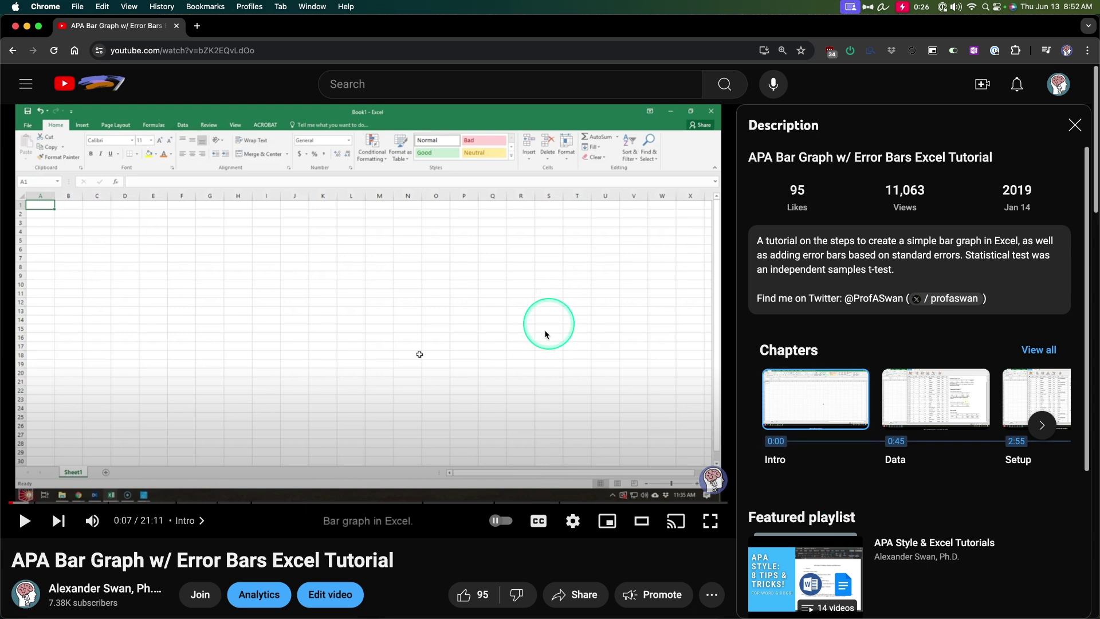
left_click(573, 521)
left_click(689, 477)
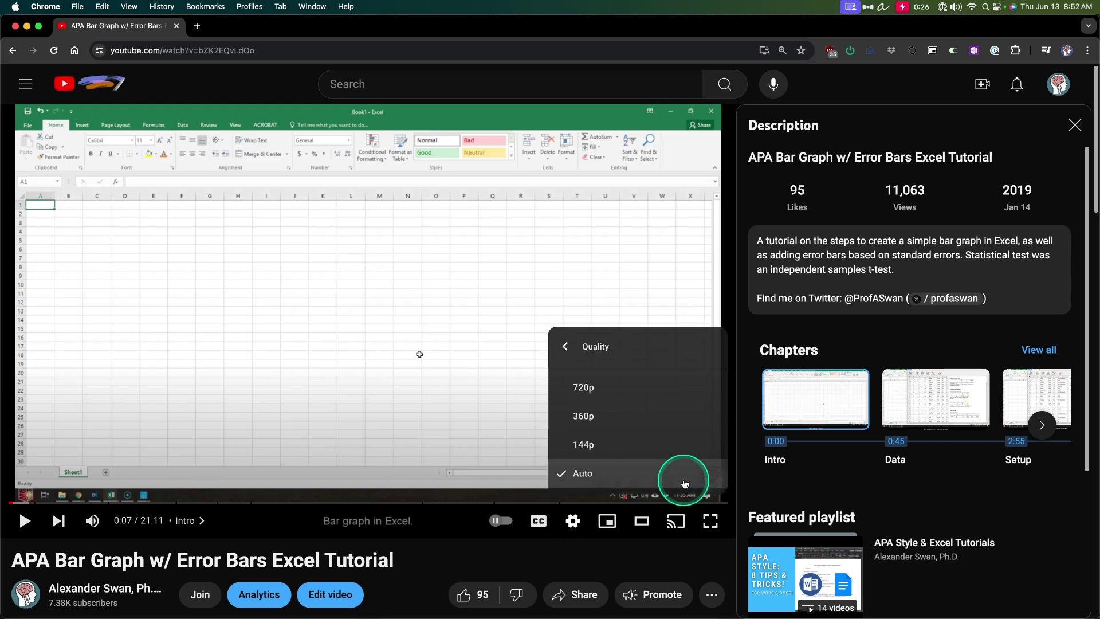
left_click(565, 346)
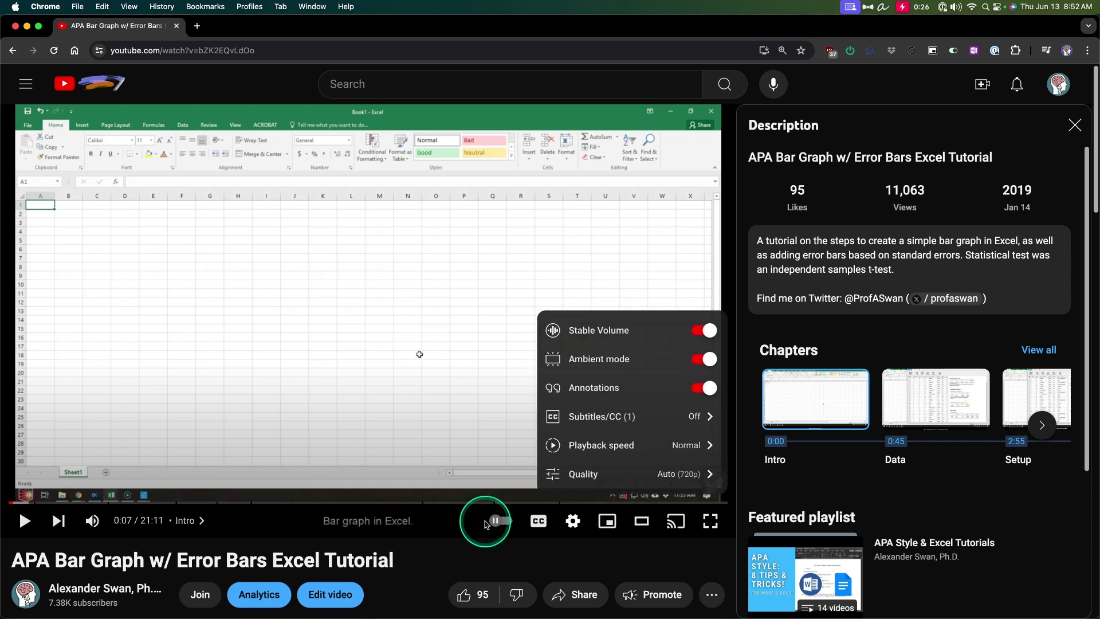
left_click(439, 562)
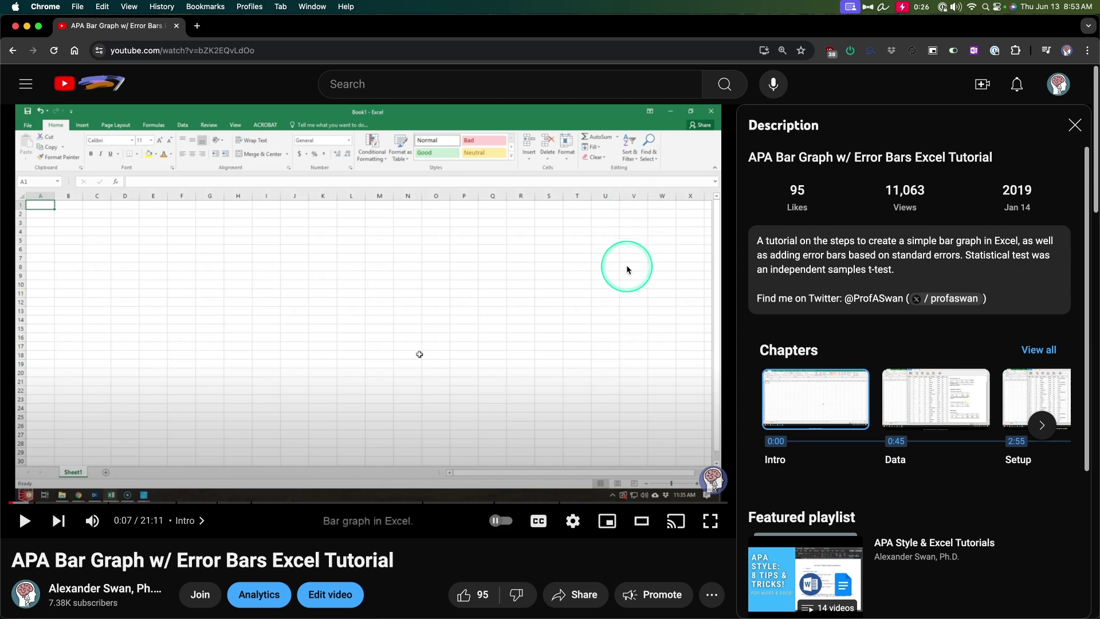
Switch to Excel's blank Book1 workbook and select cell D6.
key("super+Tab")
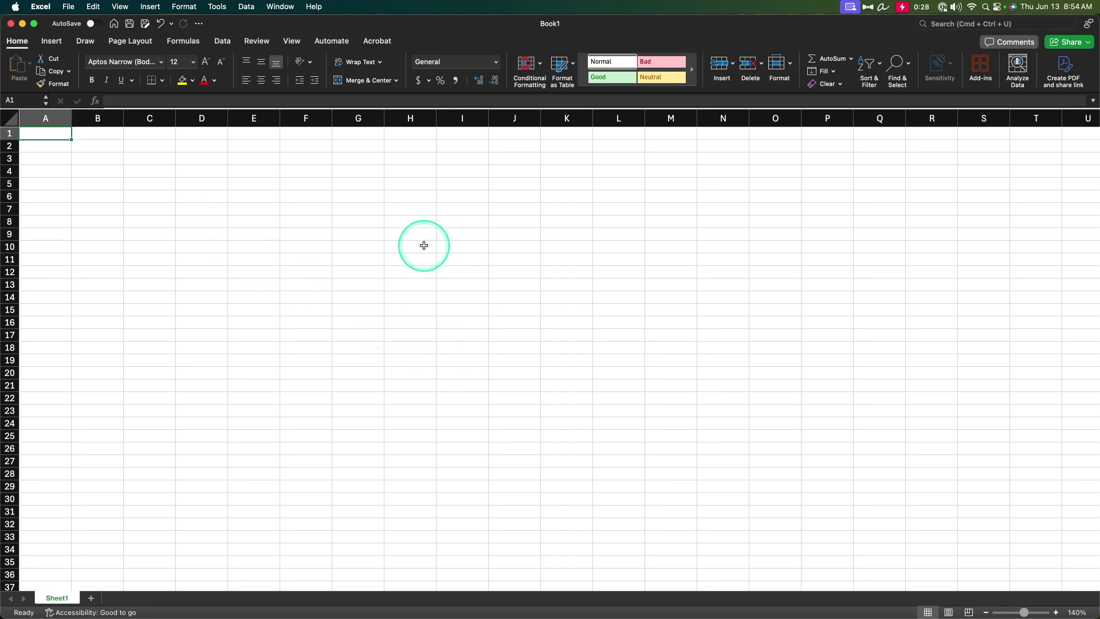
left_click(204, 198)
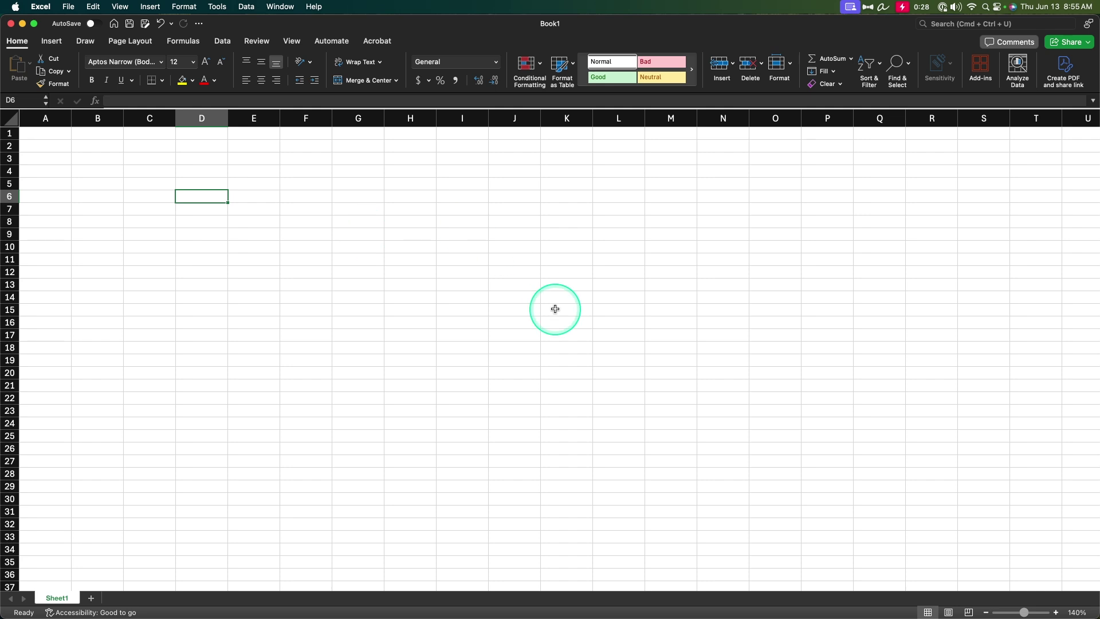
Zoom the sheet to 150% and enter headers 'Yes PhD' and 'No PhD' in D6:E6.
left_click(1056, 612)
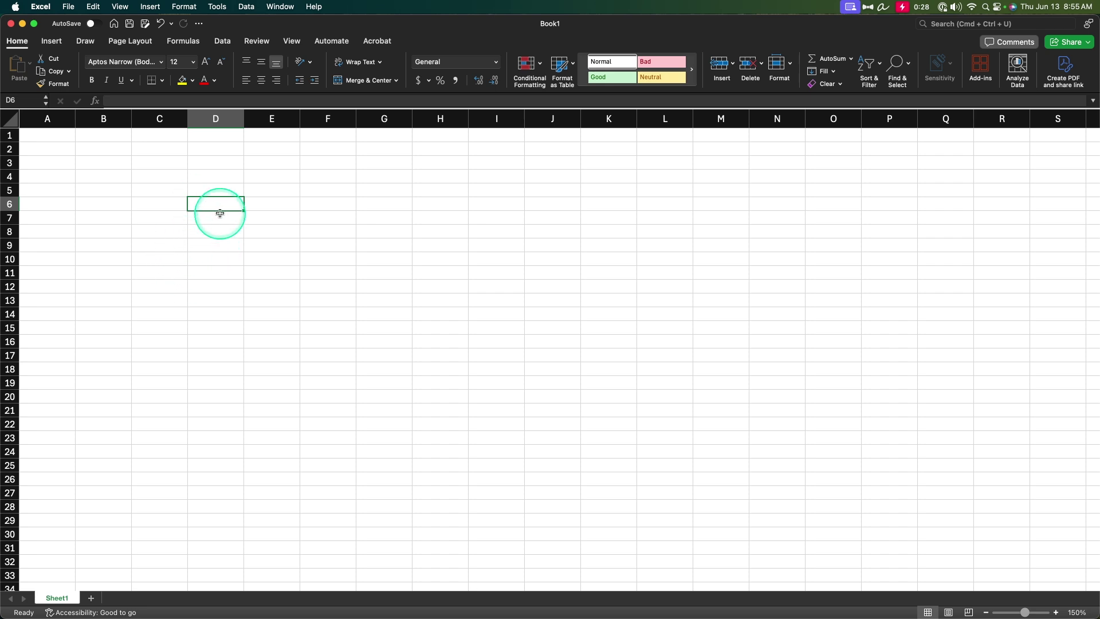
type("Yes PhD")
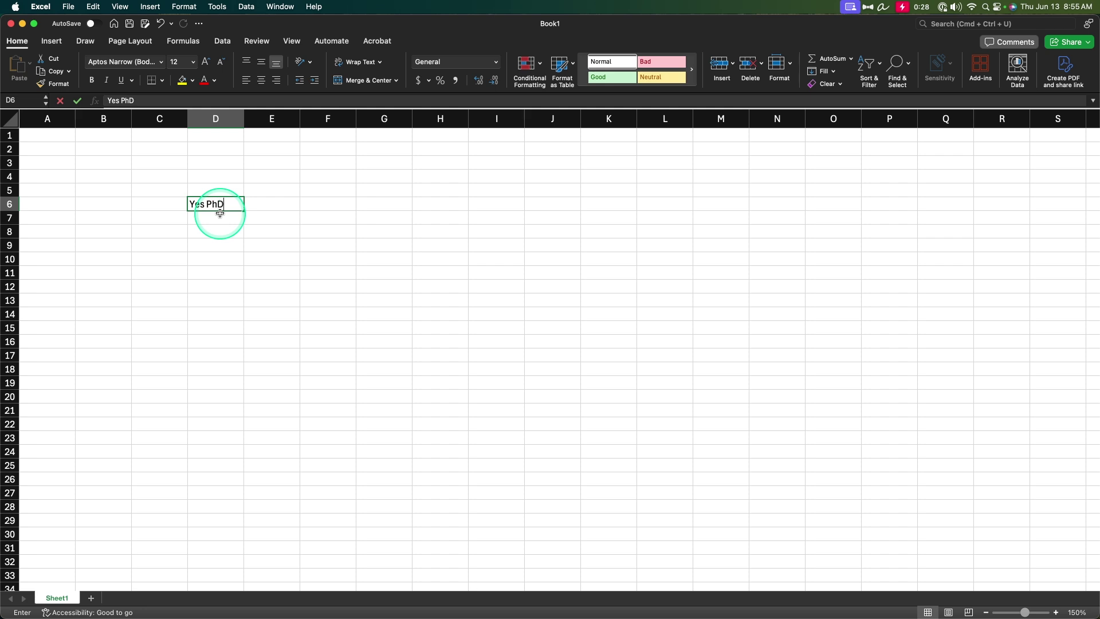
key("Tab")
type("No P")
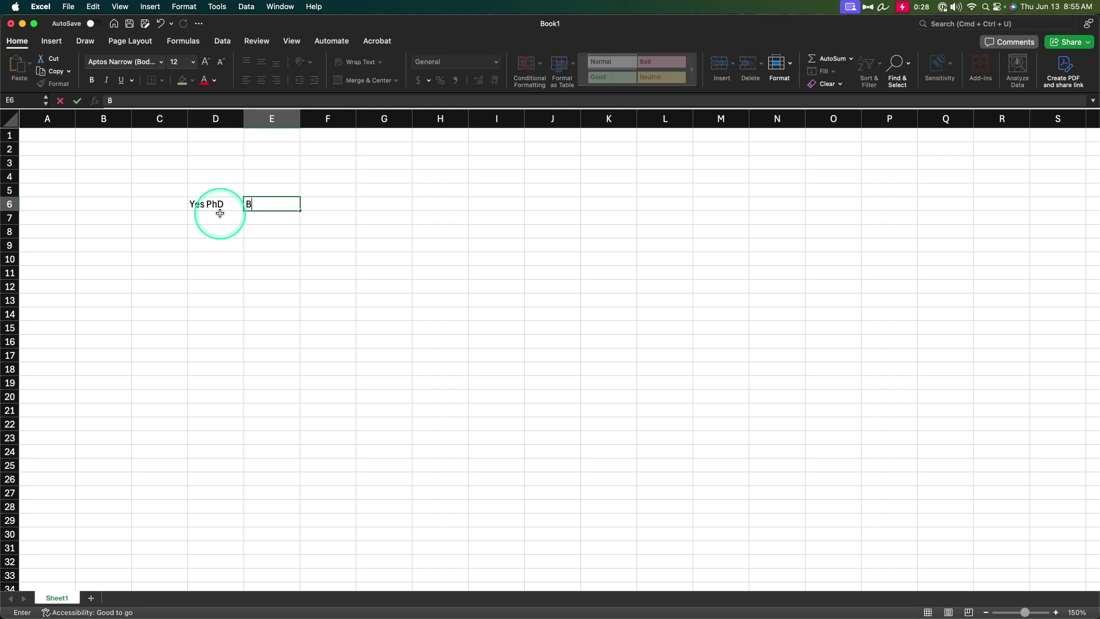
type("hD")
key("Return")
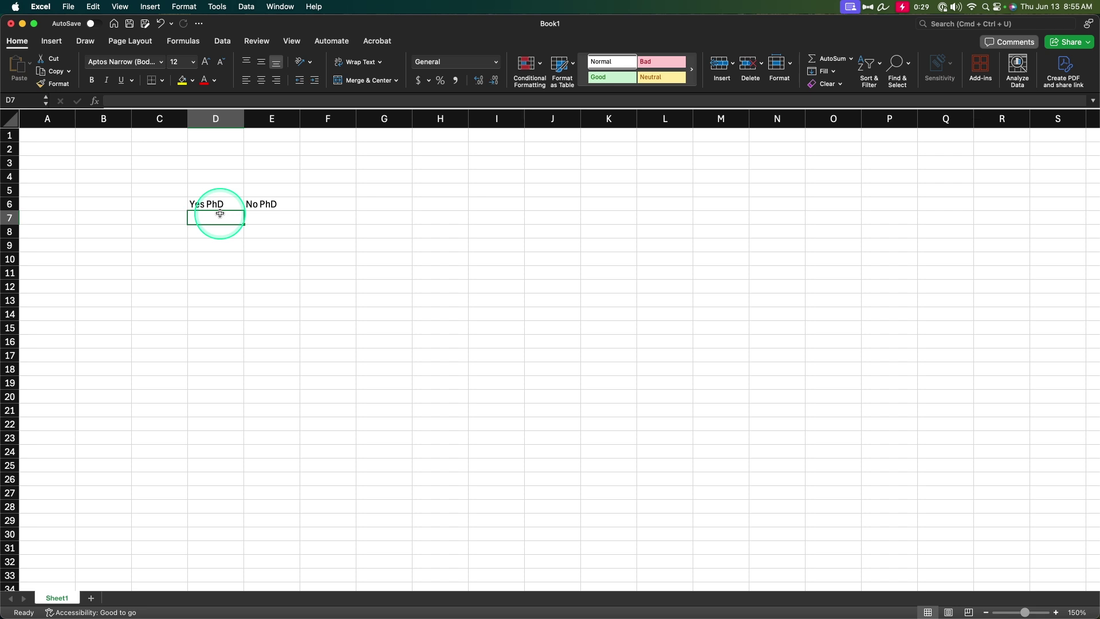
key("Up")
key("Right")
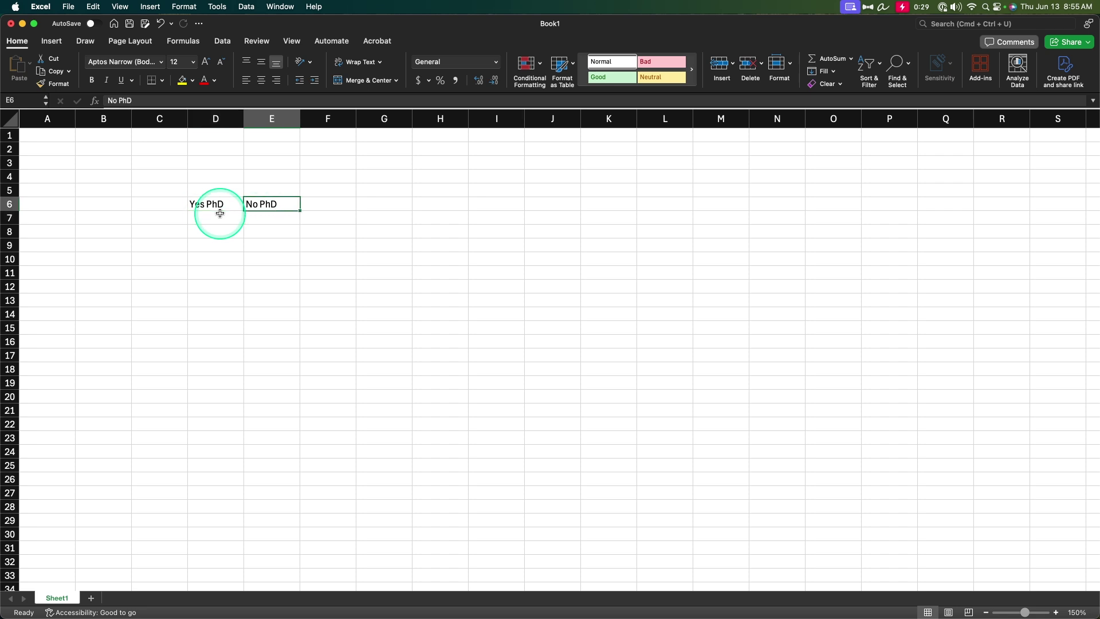
Enter the means 3.65 and 10.39 in D7:E7.
left_click(220, 213)
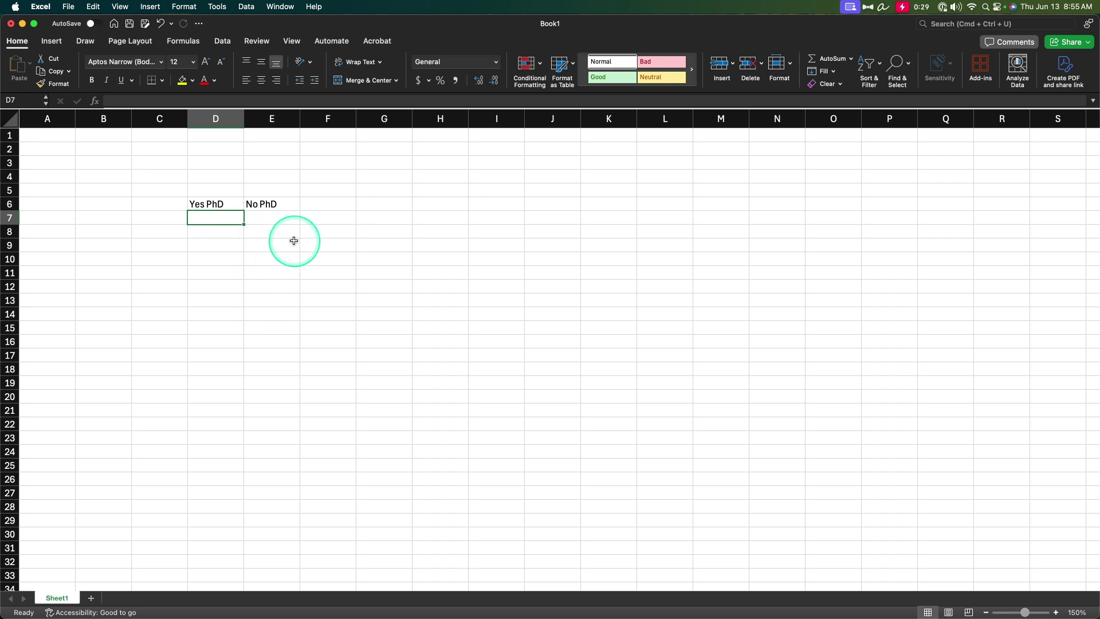
type("3.65")
key("Tab")
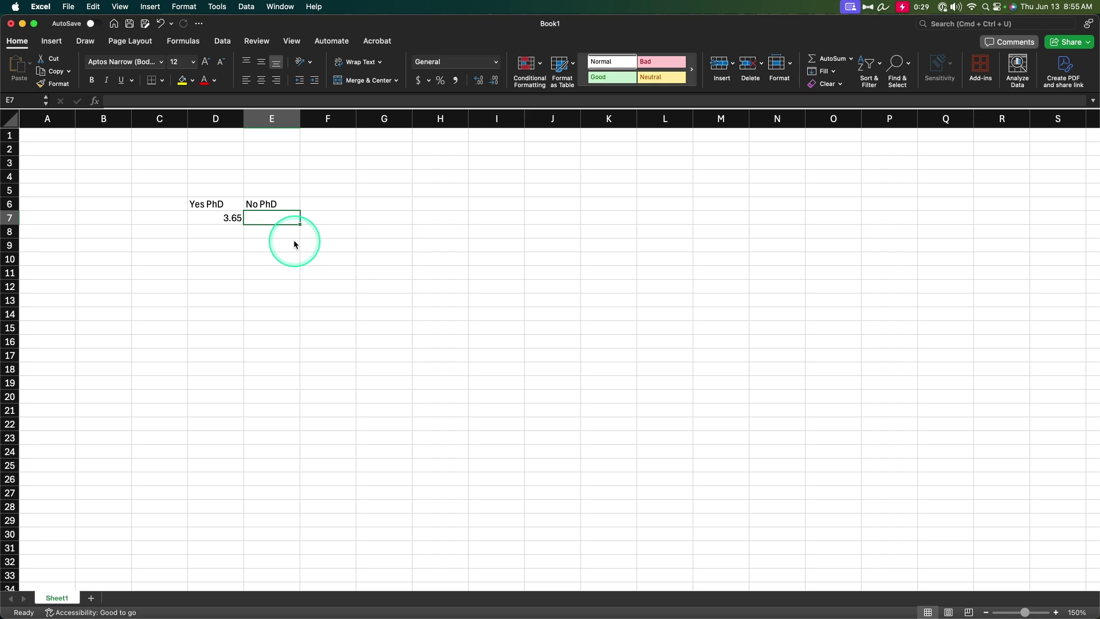
type("10.39")
key("Return")
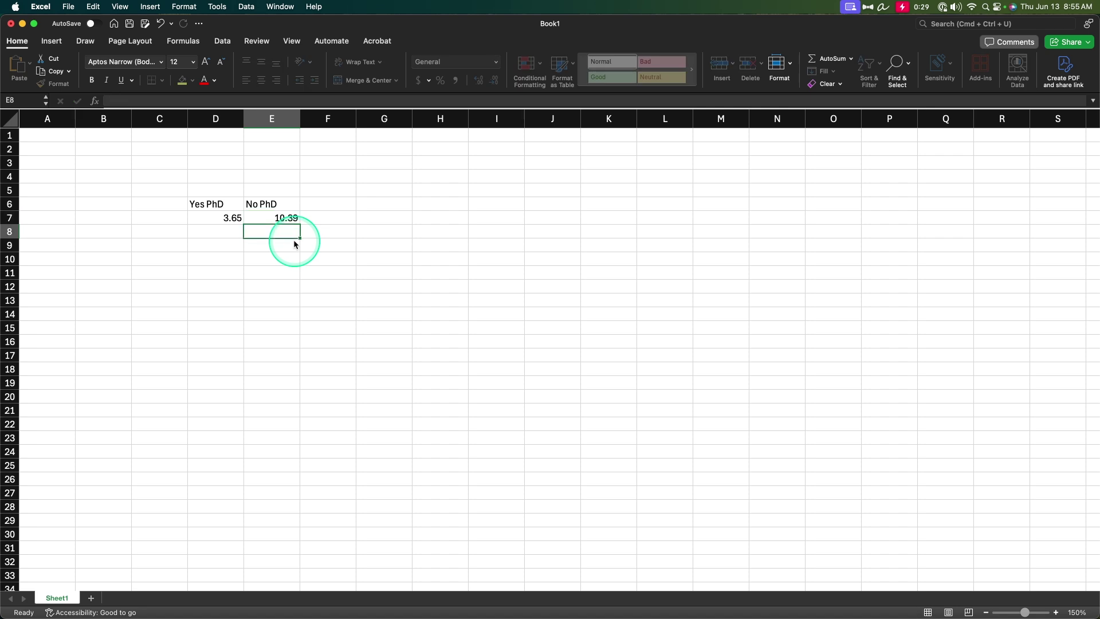
Add a 'Std Err' label in C10 with standard errors 1.17 and 2.44 beside it.
key("Return")
key("Return")
key("Up")
key("Left")
key("Down")
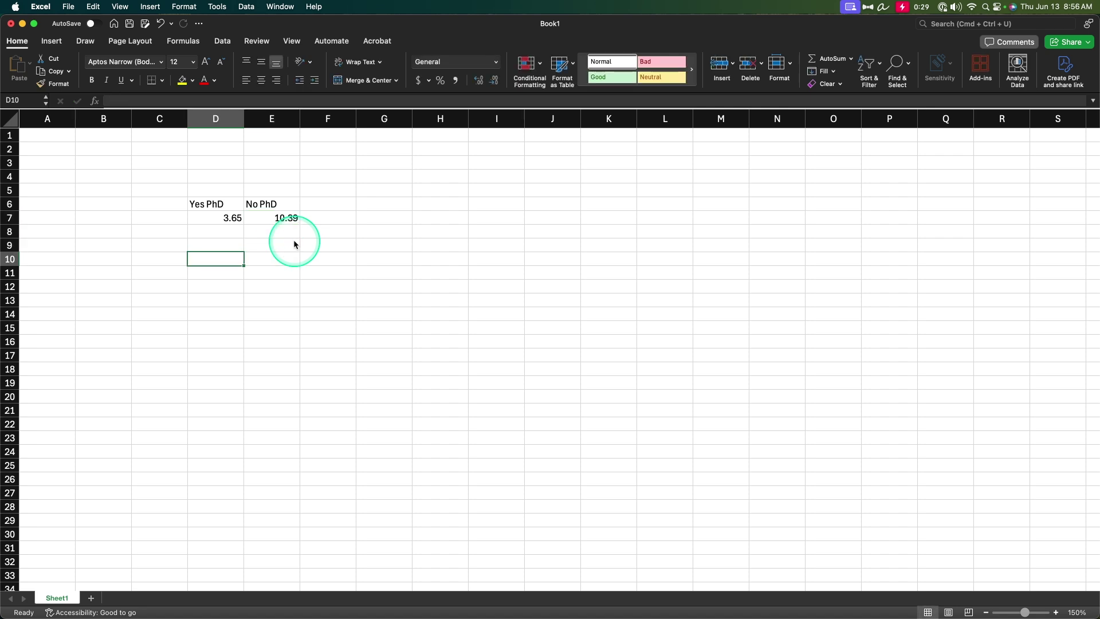
key("Left")
type("Std Err")
key("Tab")
type("1.17")
key("Tab")
type("2.44")
key("Tab")
Review the entered means and standard error values cell by cell.
key("Up")
key("Up")
key("Up")
key("Left")
key("Left")
key("Right")
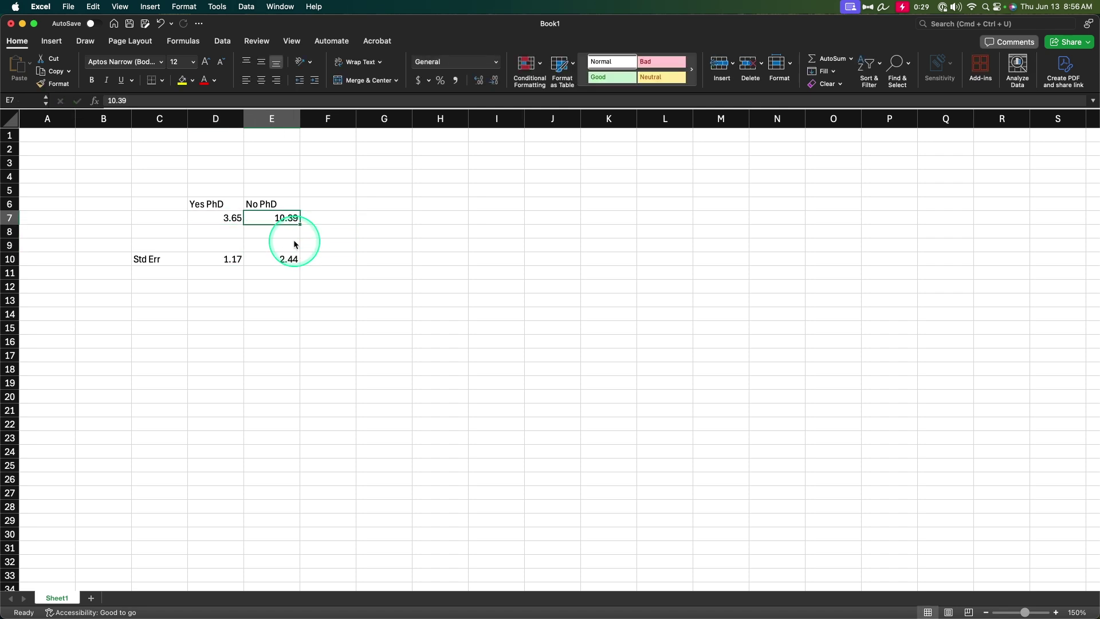
key("Right")
key("Left")
key("Left")
key("Down")
key("Down")
key("Down")
key("Right")
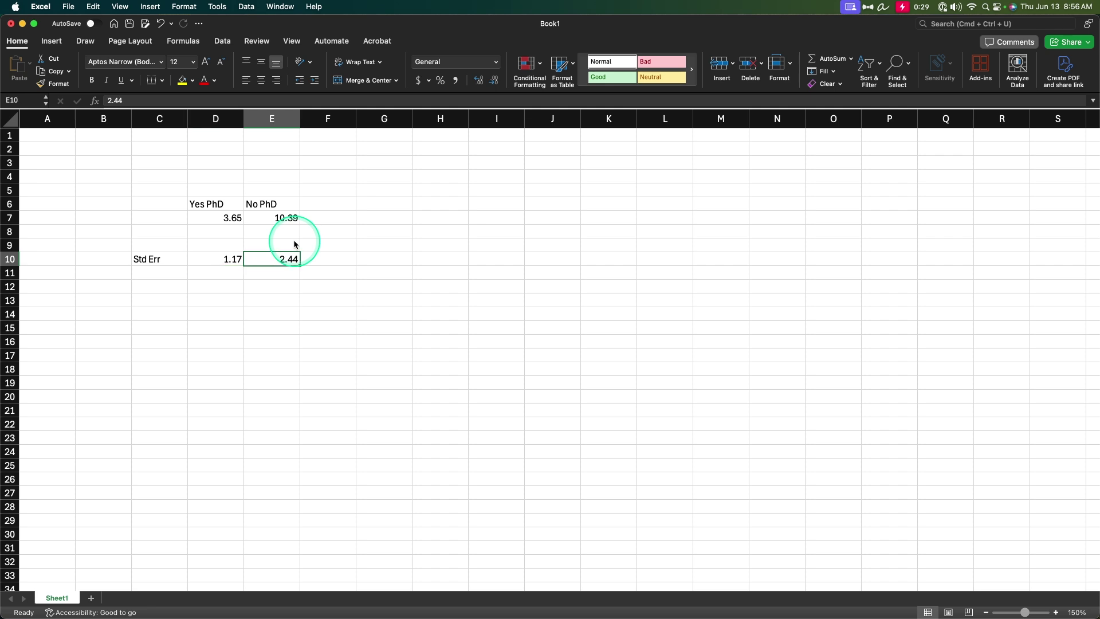
key("Left")
key("Right")
key("Left")
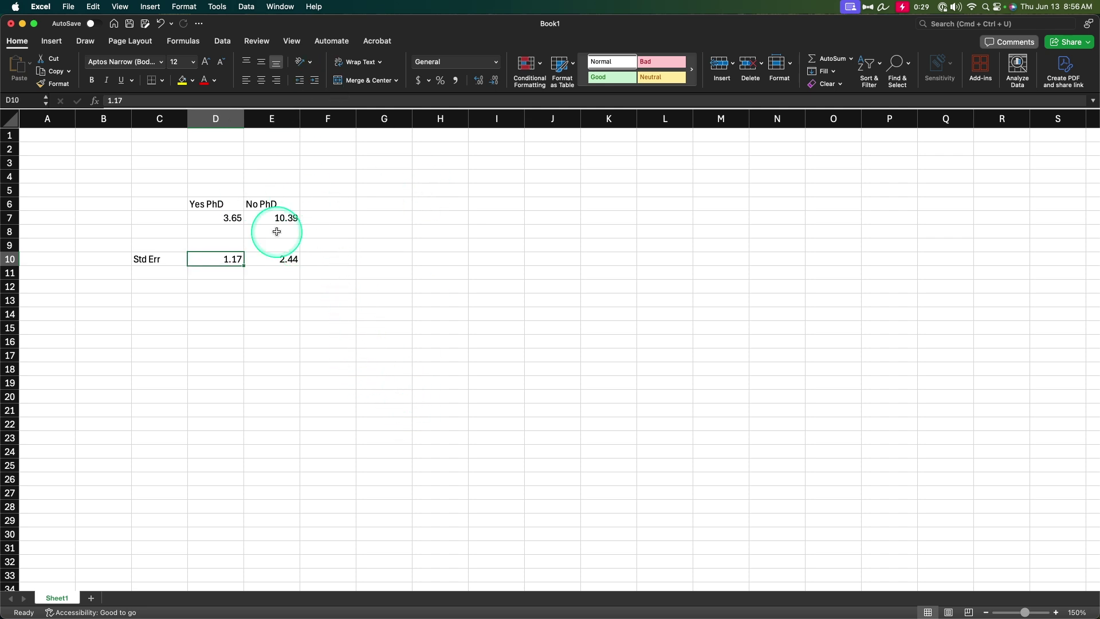
Recheck the headers and values, then select D6:E7 for charting.
key("Up")
key("Up")
left_click(232, 218)
key("Right")
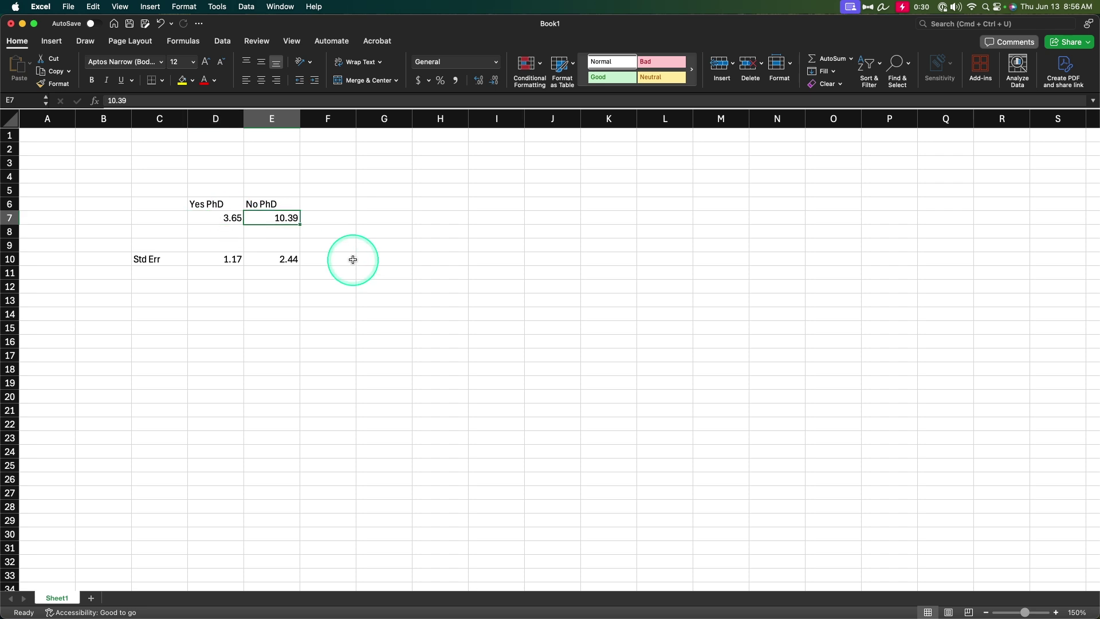
key("Up")
key("Down")
key("Up")
key("Left")
key("Down")
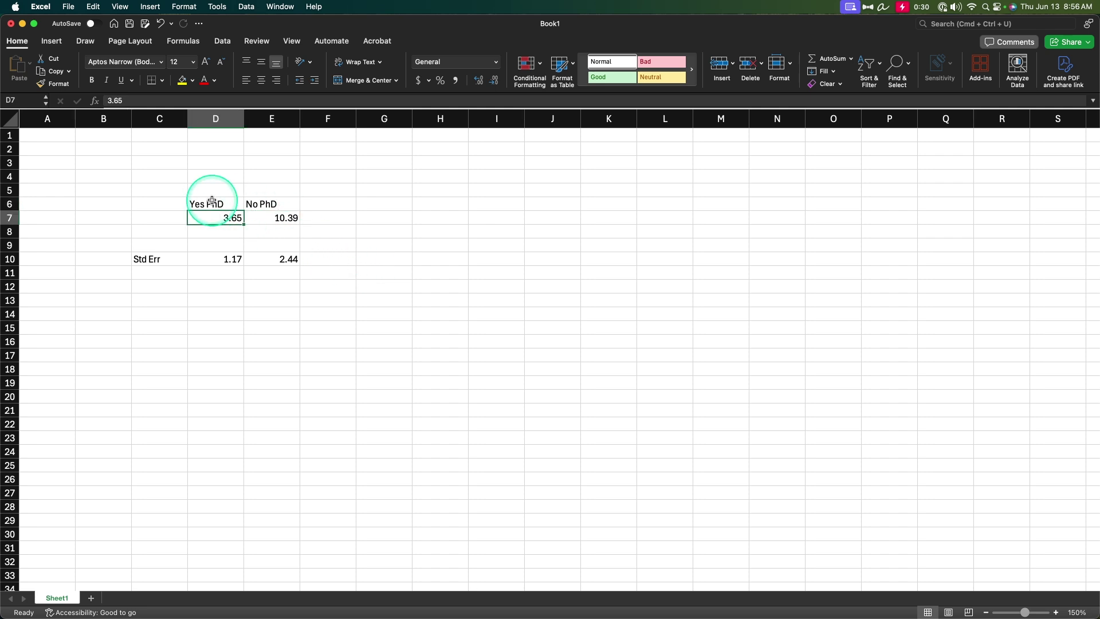
left_click_drag(212, 200, 257, 218)
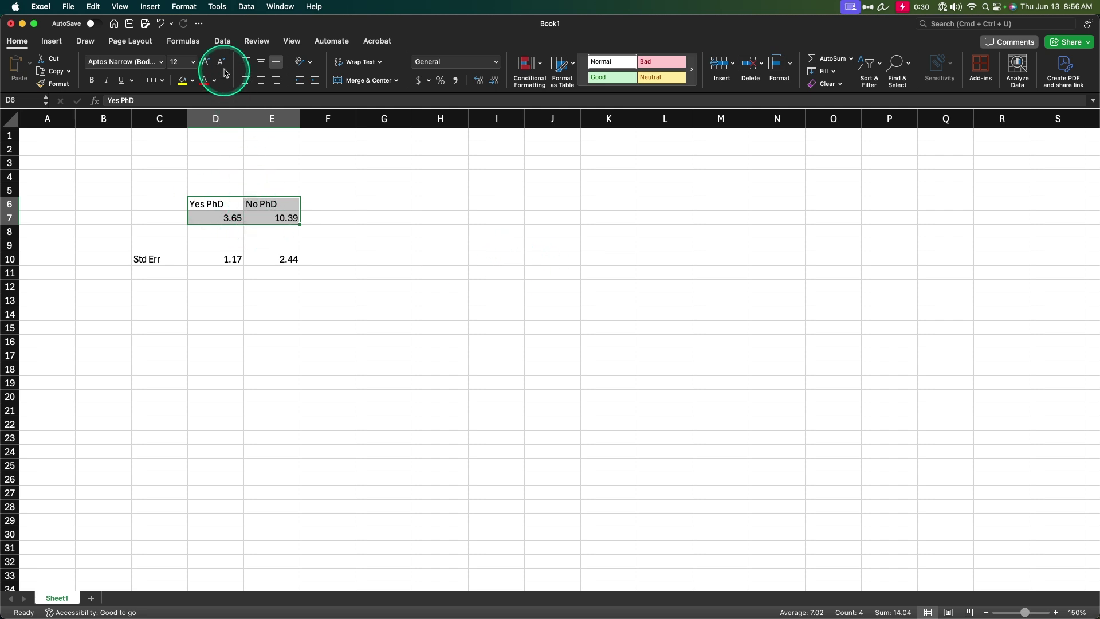
left_click(52, 41)
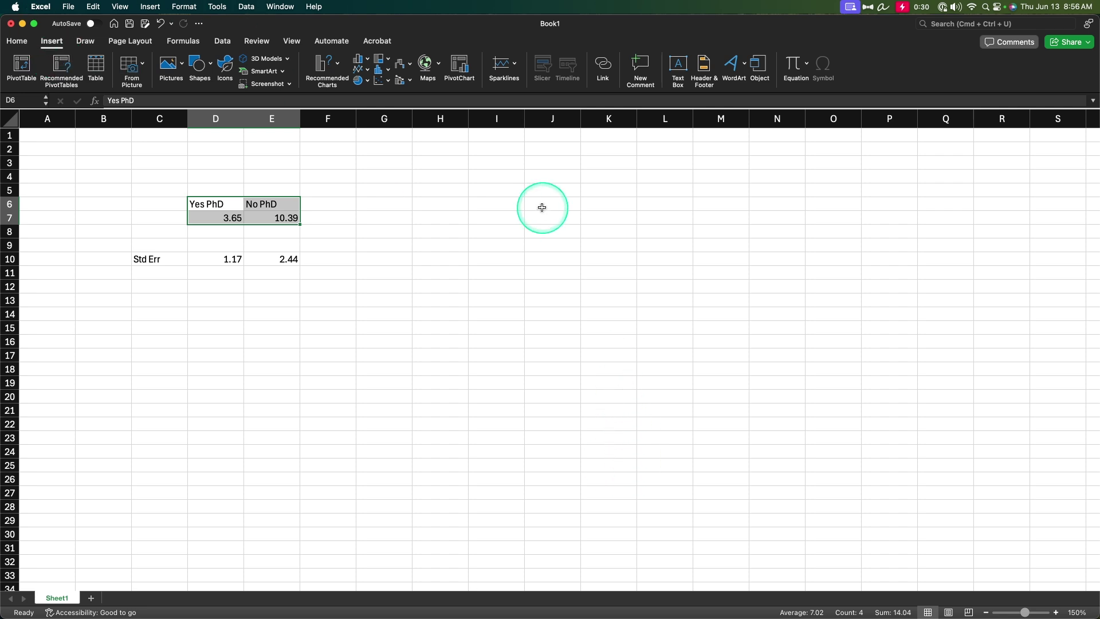
Glance at the YouTube tutorial and return to the Excel workbook.
key("super+Tab")
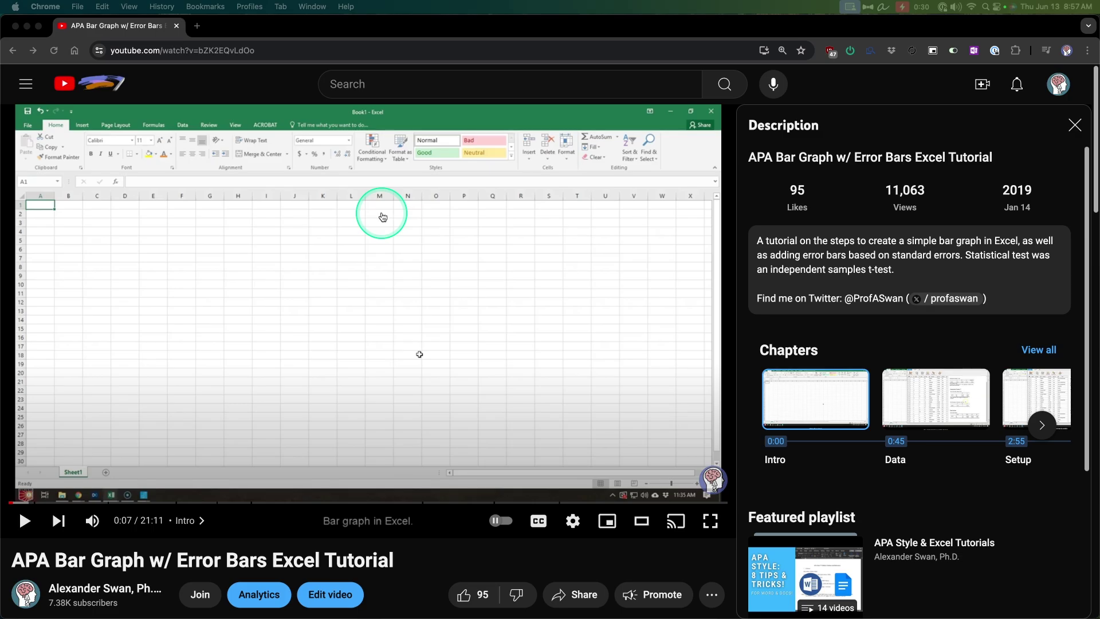
key("super+Tab")
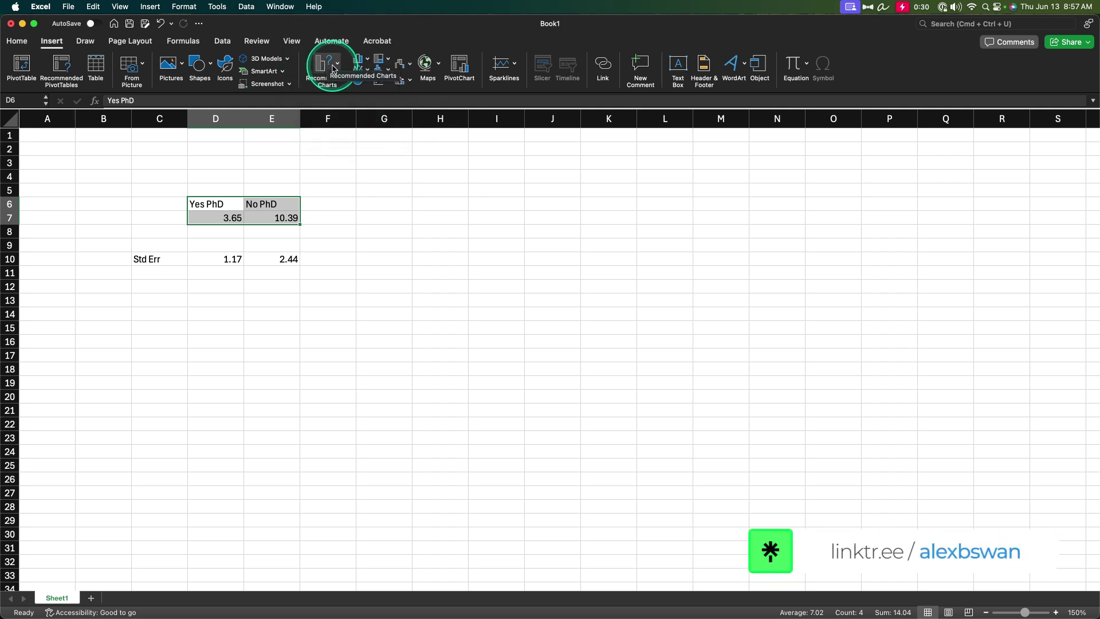
Browse the recommended charts and bring up the Column chart gallery for the Yes PhD/No PhD data.
left_click(334, 68)
scroll(421, 182, "down", 2)
scroll(421, 182, "up", 2)
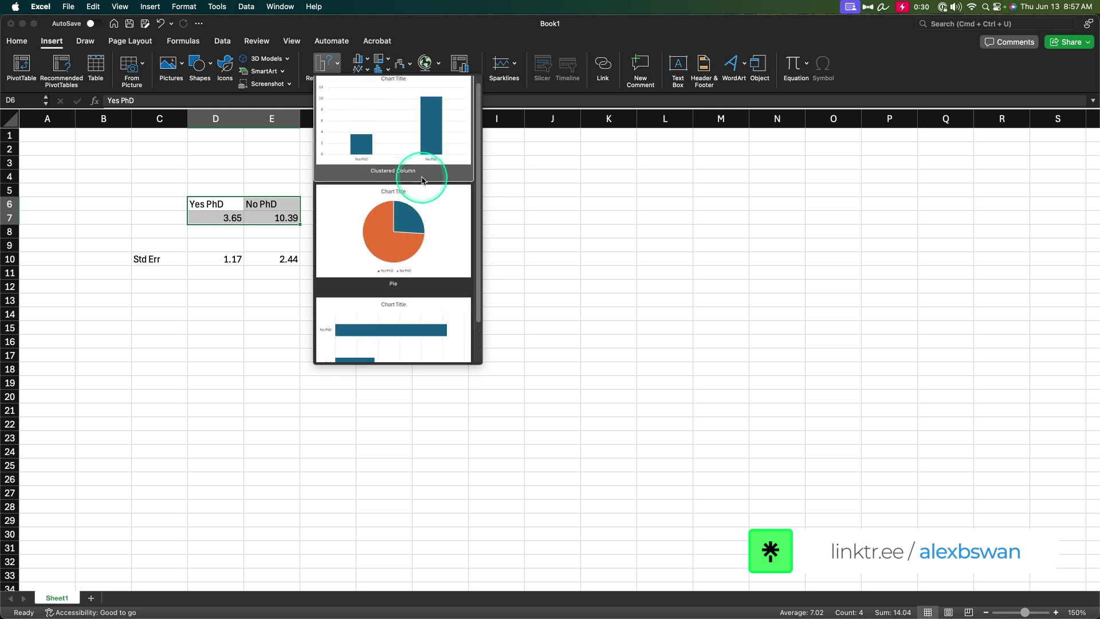
scroll(442, 265, "down", 2)
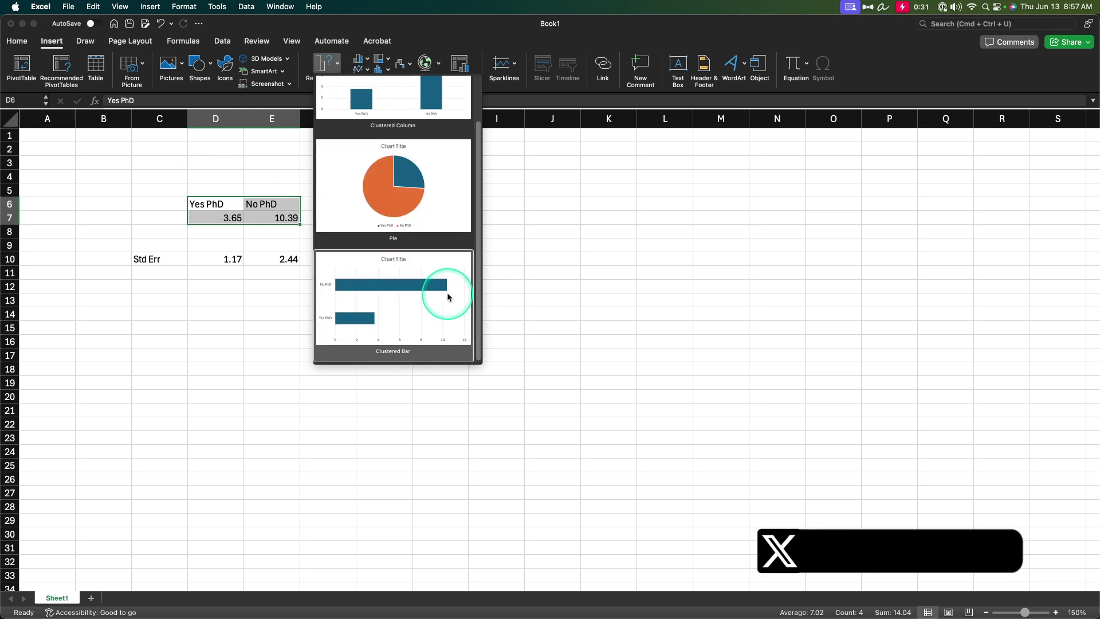
scroll(413, 290, "up", 2)
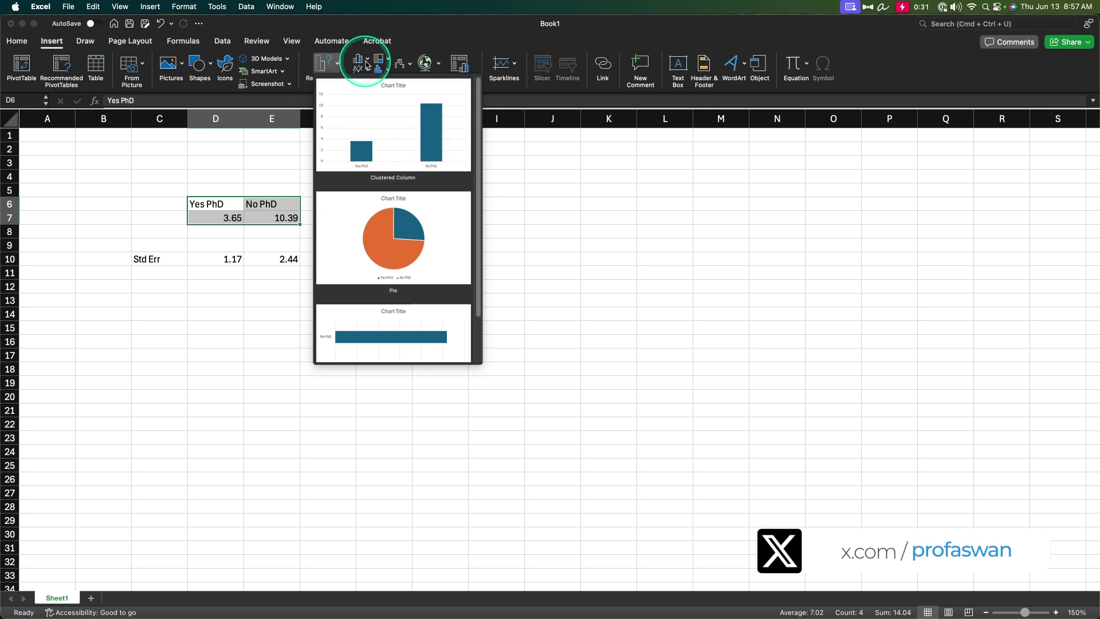
left_click(367, 63)
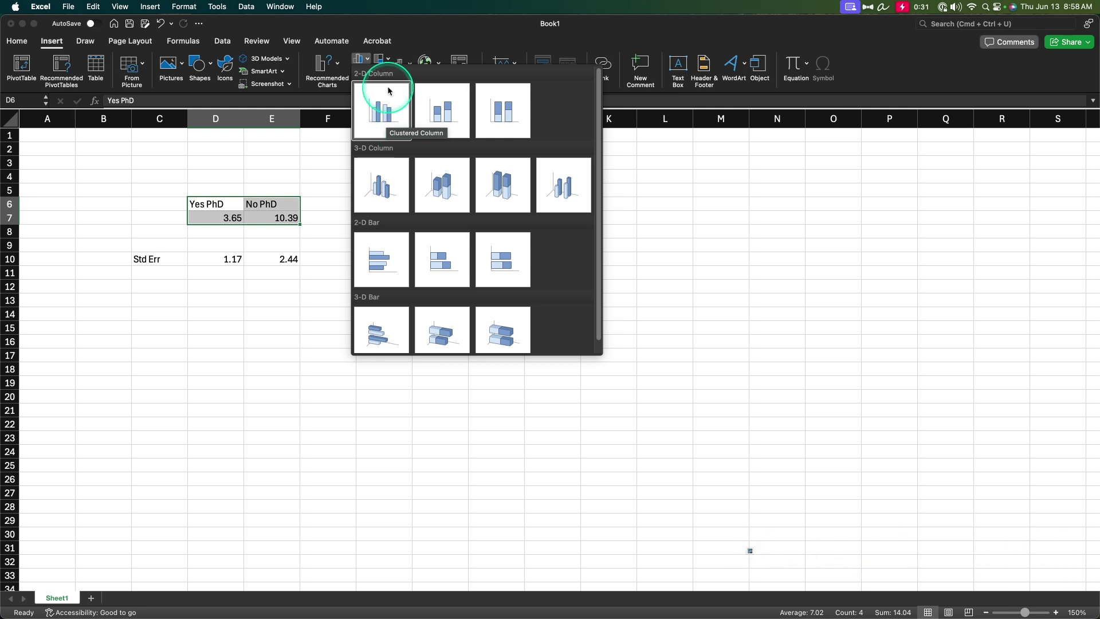
Insert a 2-D Clustered Column chart, place it beside the data and enlarge it to about row 30.
left_click(384, 116)
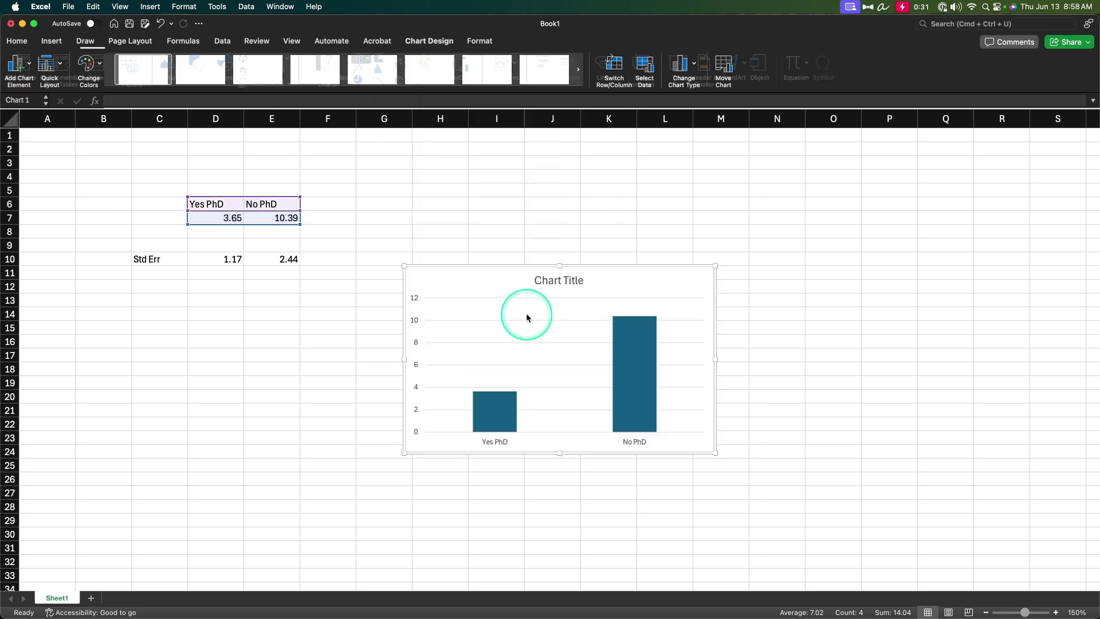
key("Escape")
left_click_drag(583, 268, 624, 156)
left_click_drag(755, 339, 856, 433)
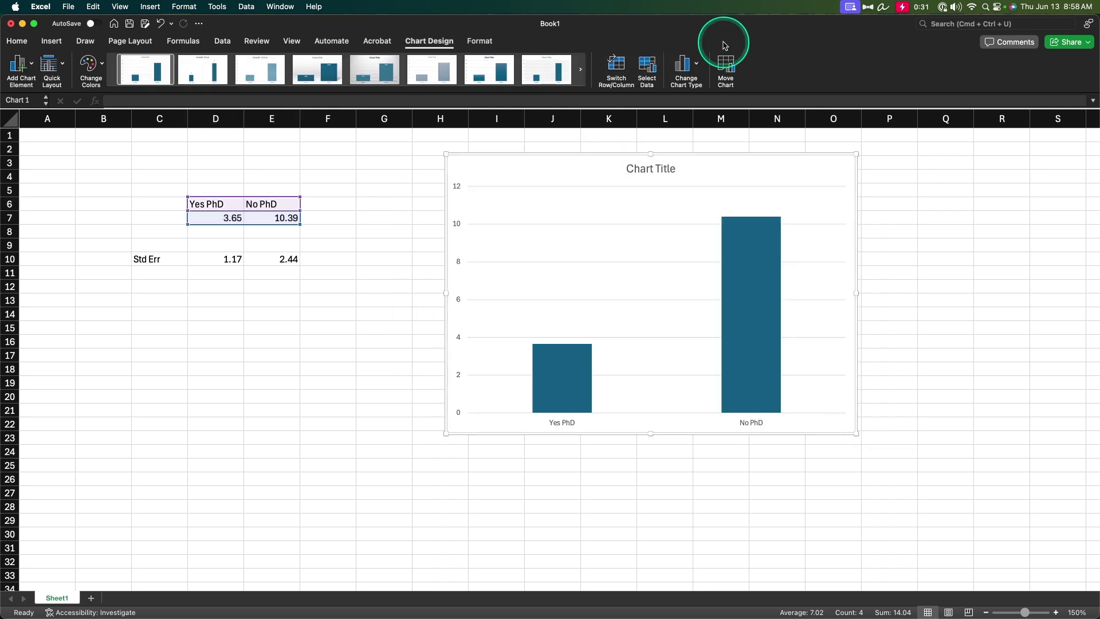
left_click_drag(772, 151, 686, 138)
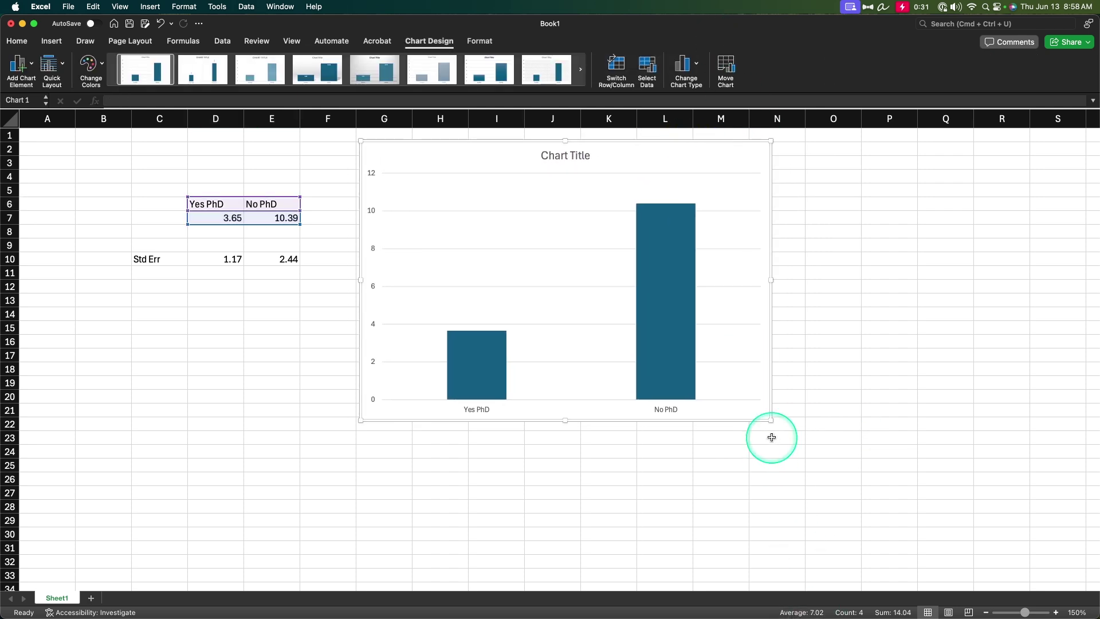
left_click_drag(771, 422, 906, 542)
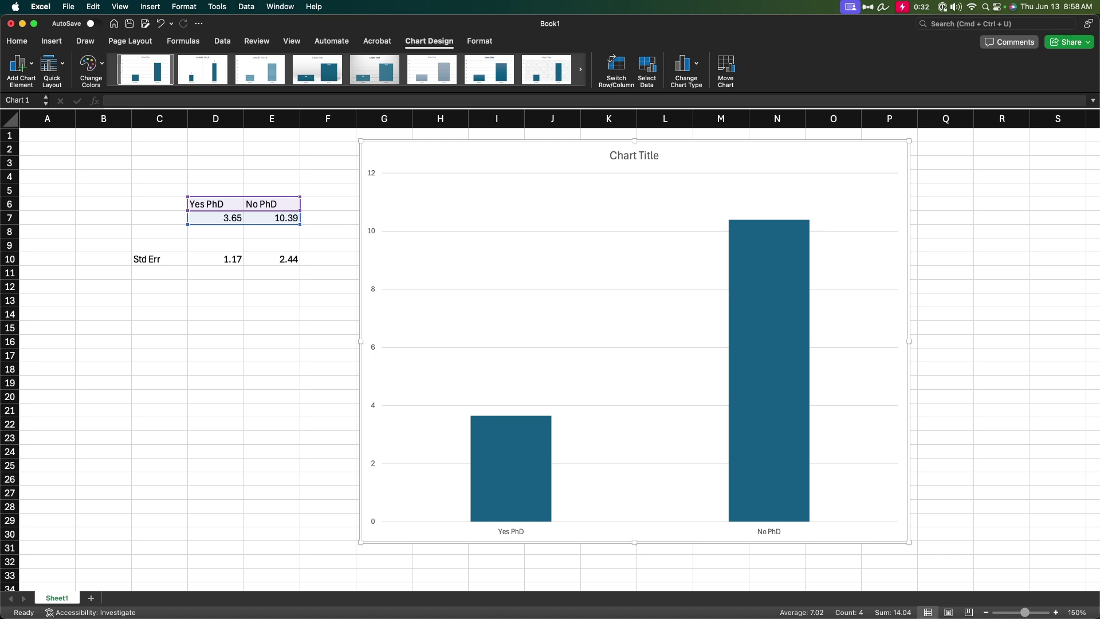
Delete the chart's default title.
left_click(641, 155)
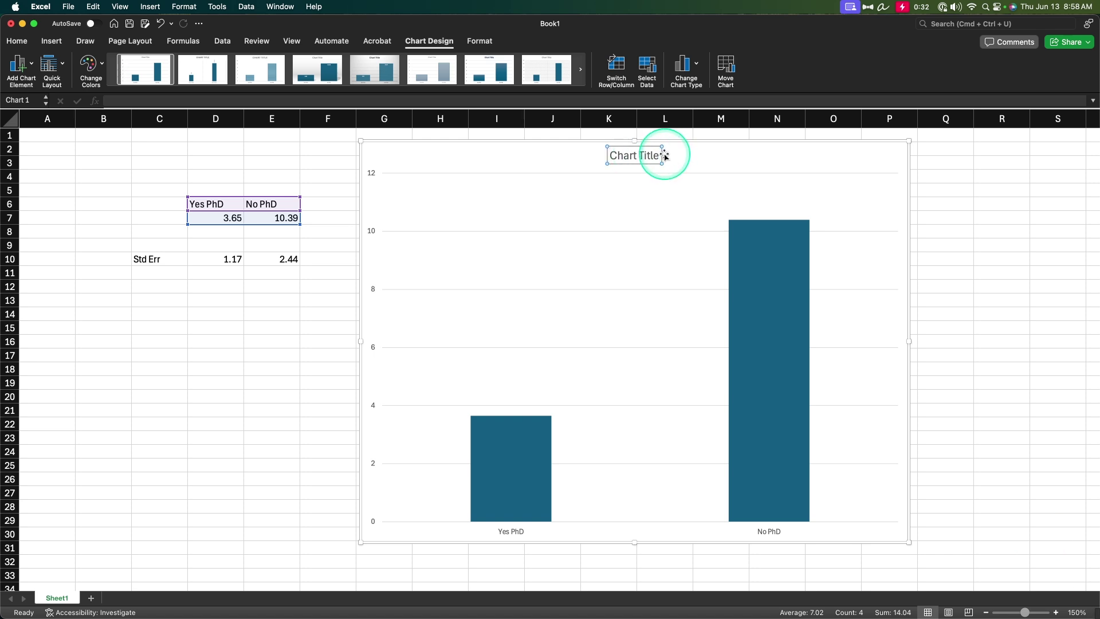
left_click(634, 158)
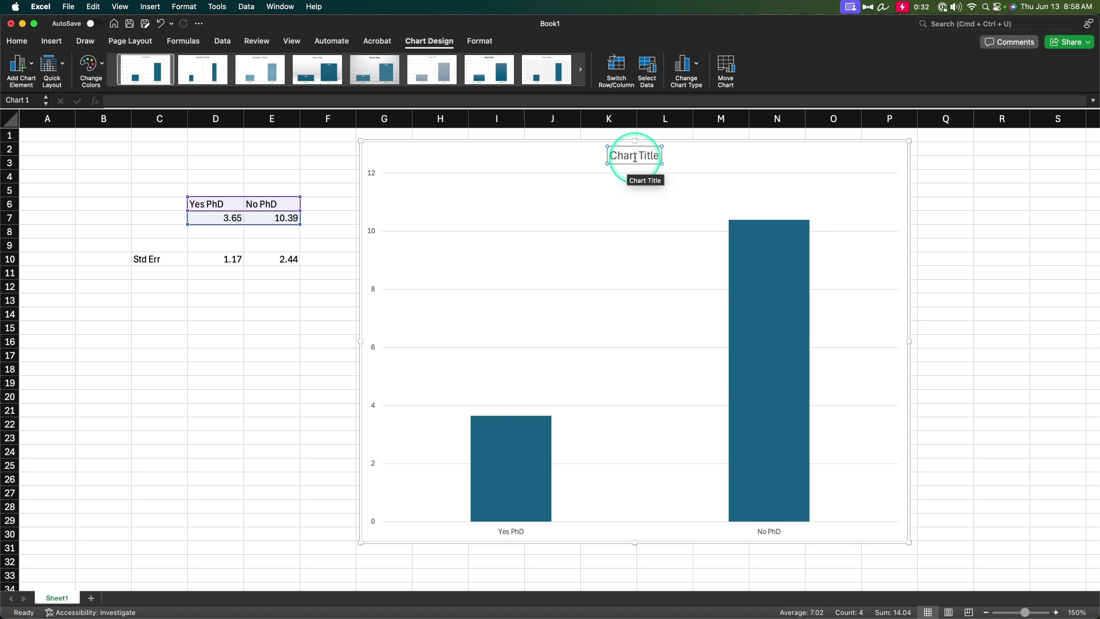
key("BackSpace")
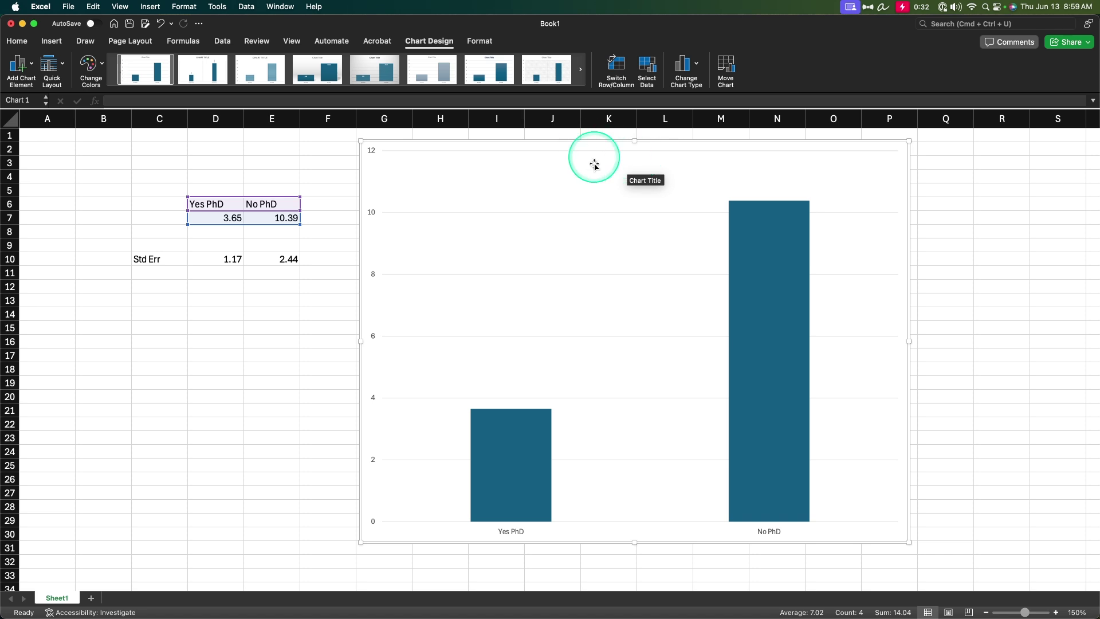
Turn off the chart's Primary Major Horizontal gridlines.
left_click(18, 63)
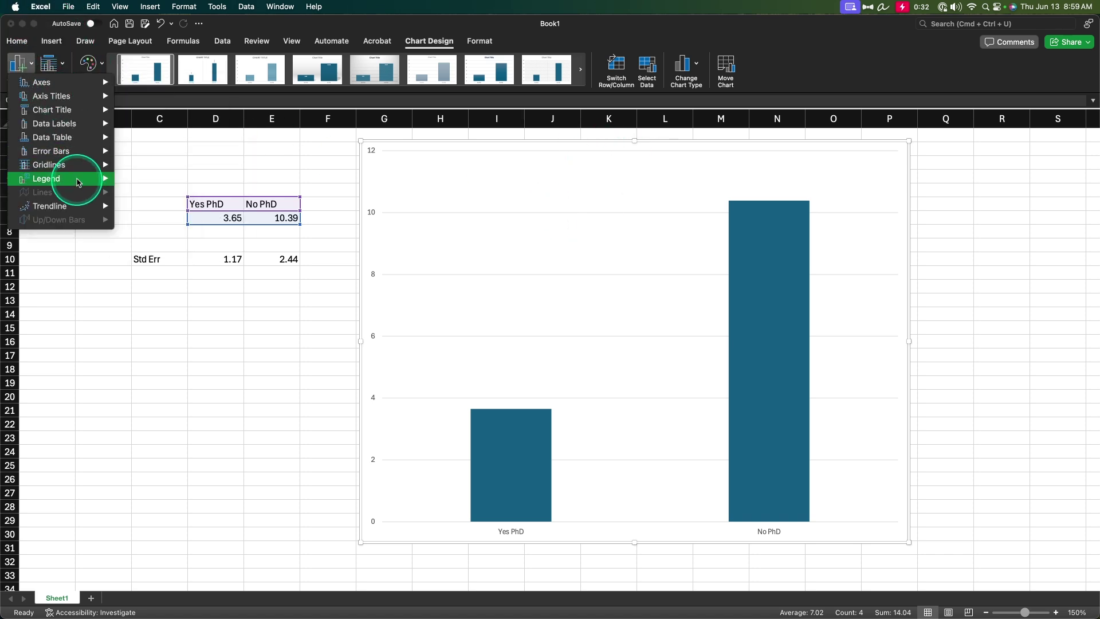
mouse_move(92, 110)
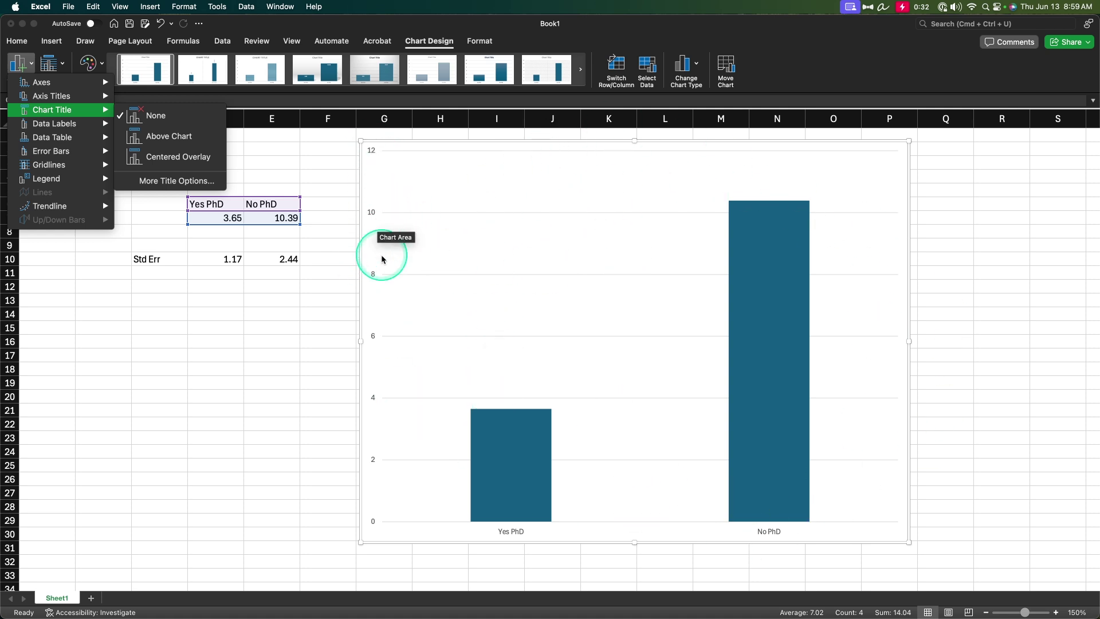
mouse_move(86, 171)
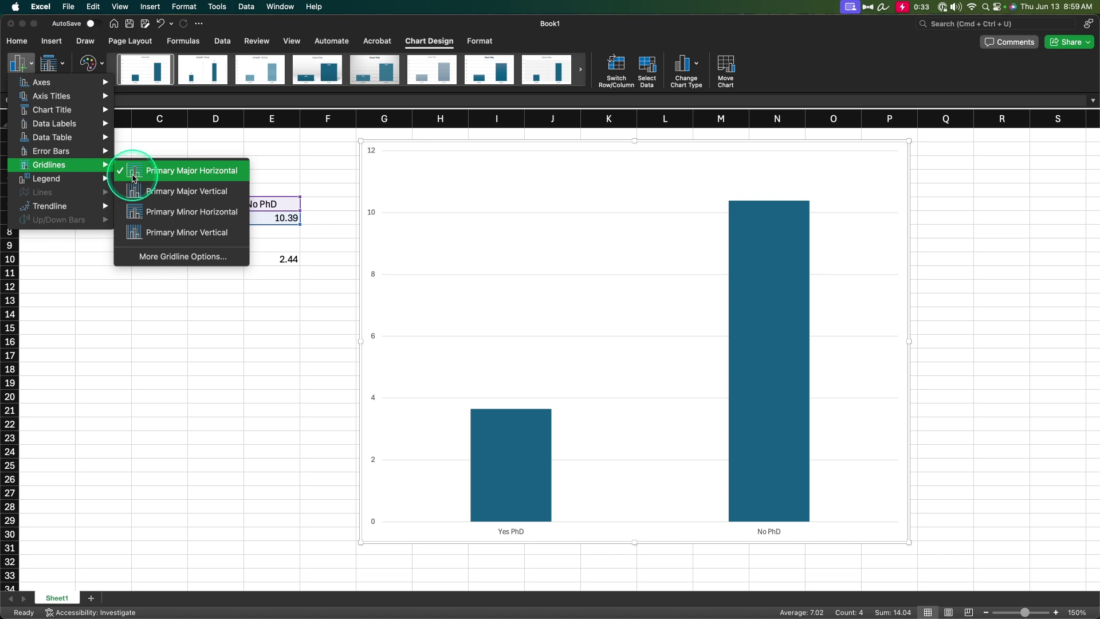
left_click(137, 172)
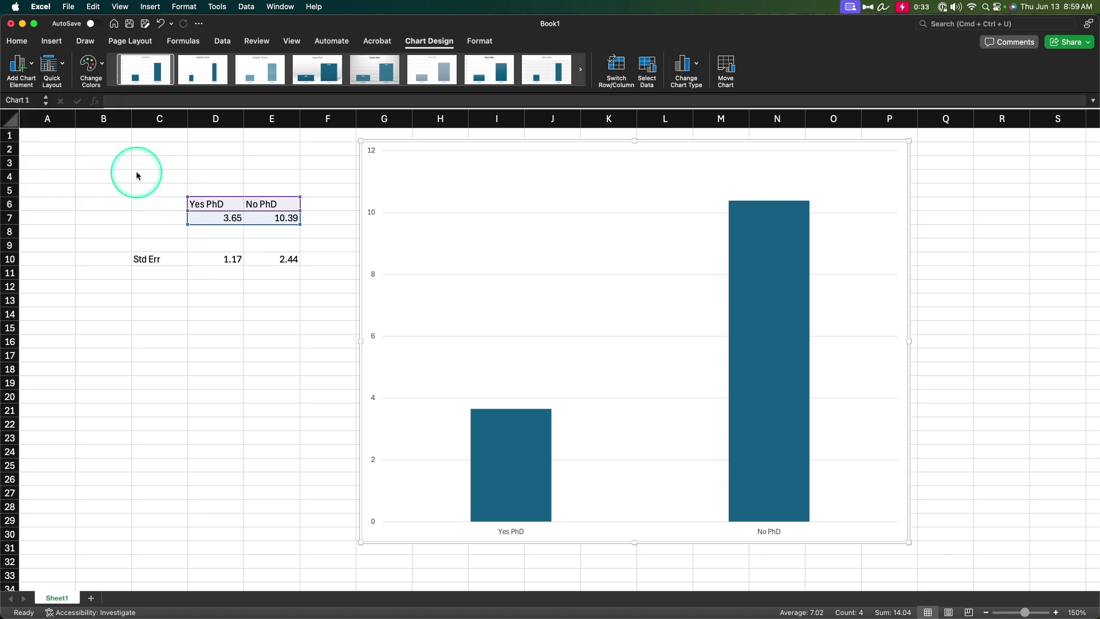
left_click(19, 63)
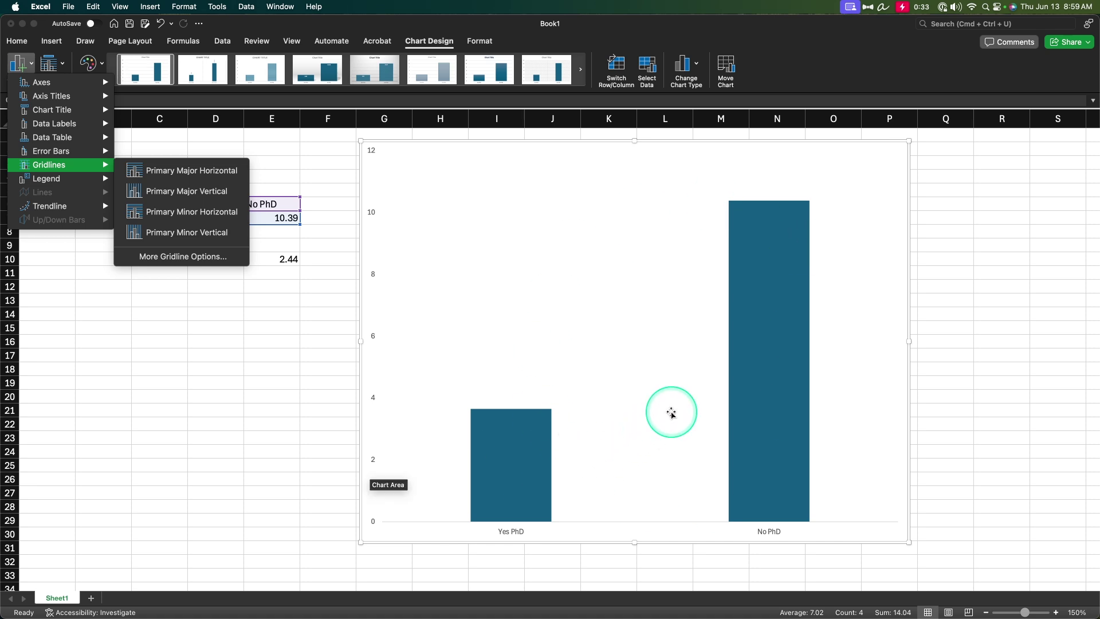
left_click(175, 444)
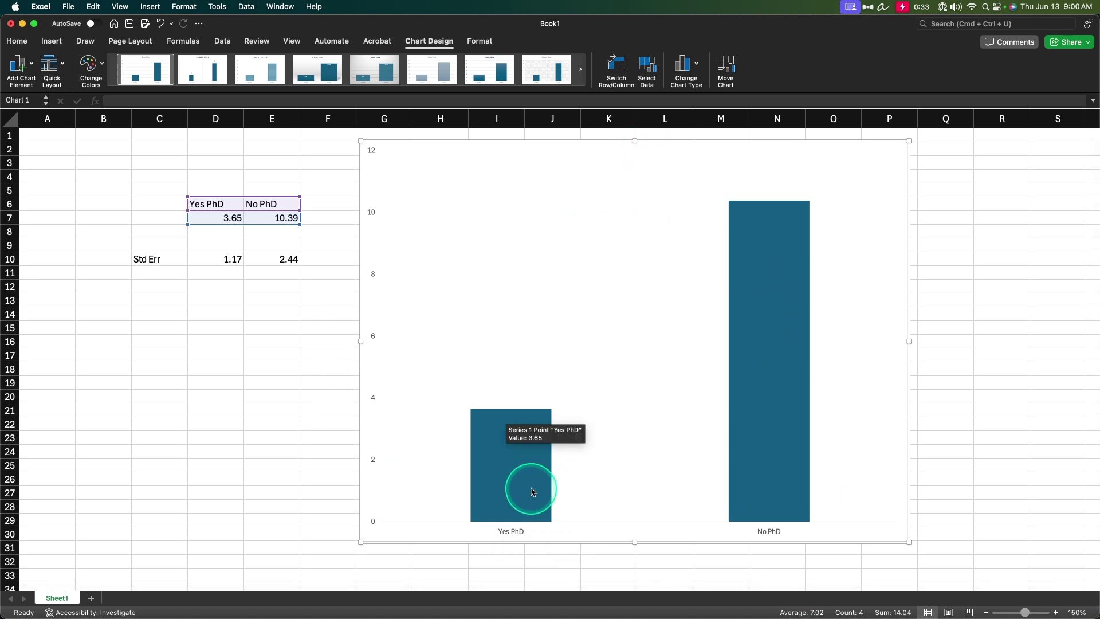
mouse_move(739, 491)
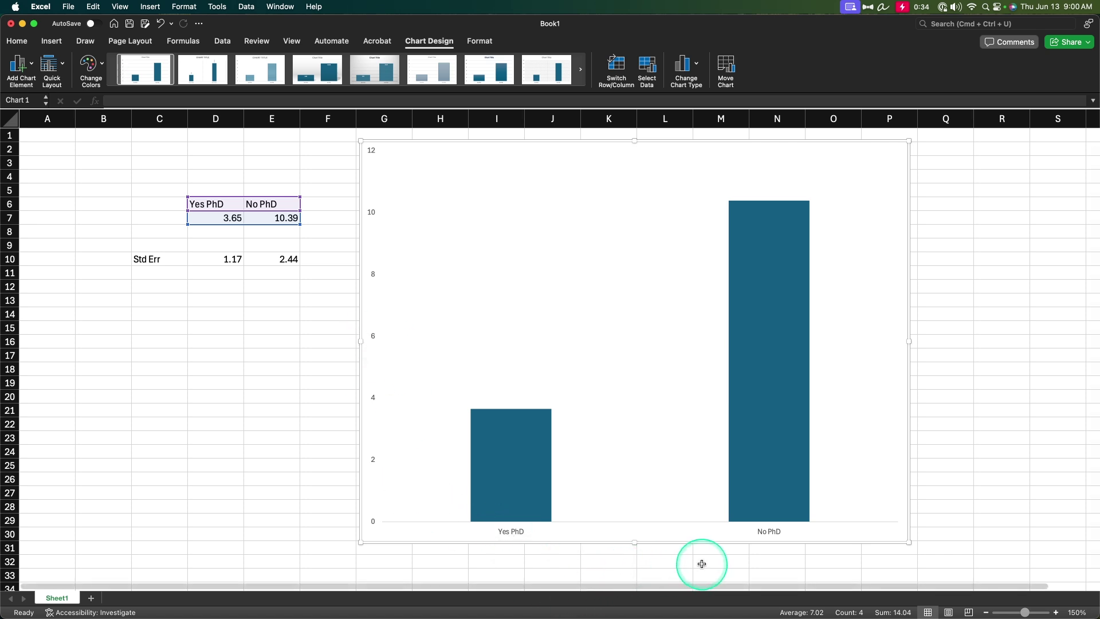
Bring up Format Axis for the category axis, reviewing its Labels and Text Options.
double_click(770, 533)
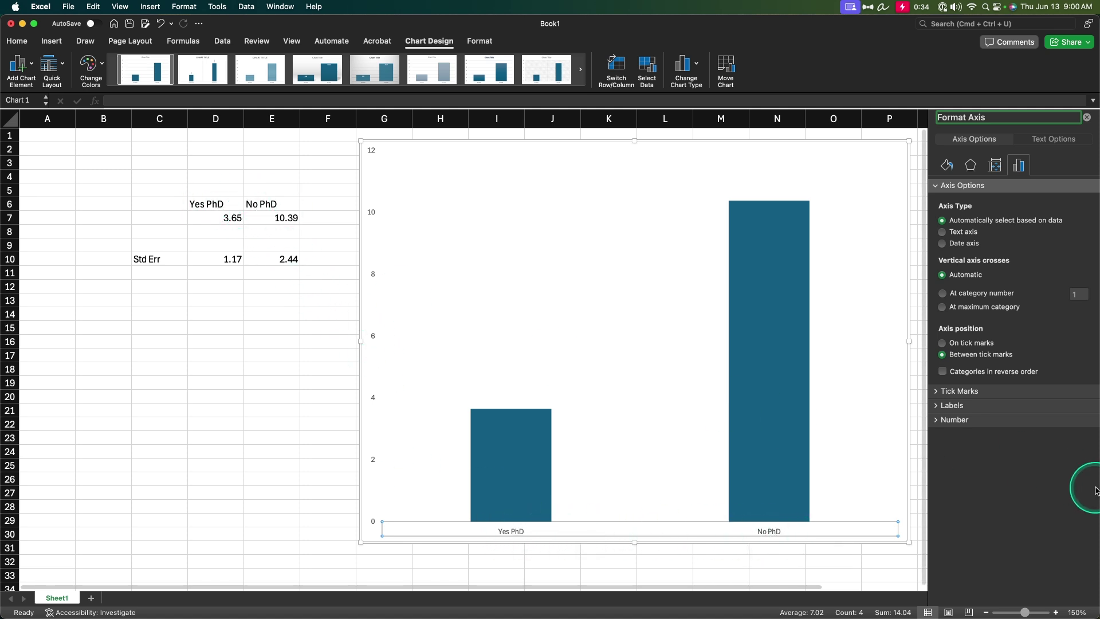
left_click(986, 405)
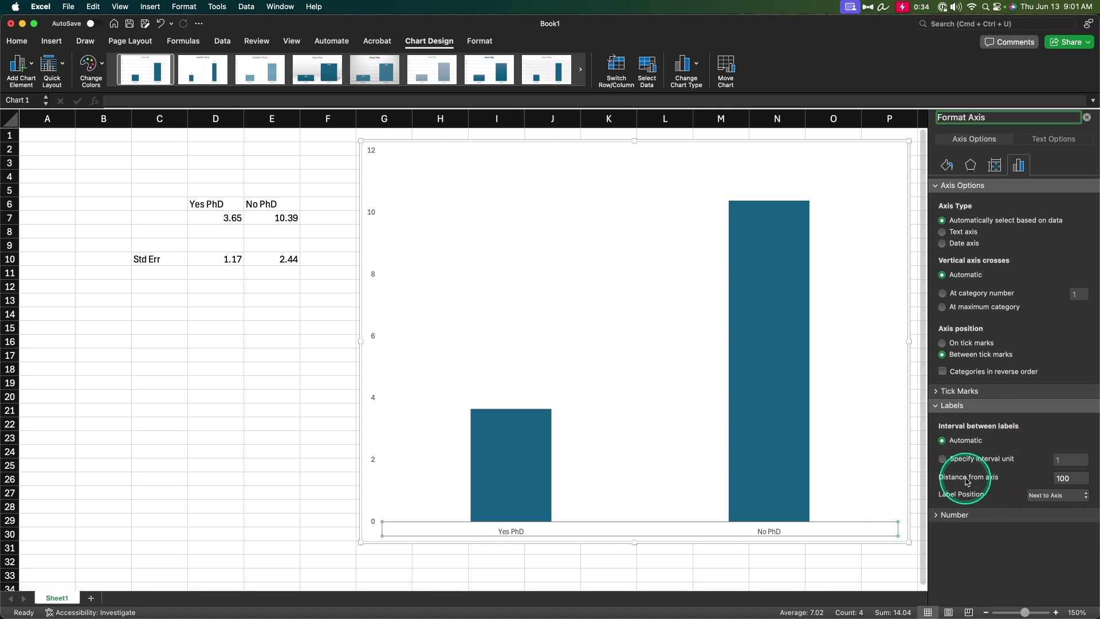
left_click(1053, 138)
left_click(968, 146)
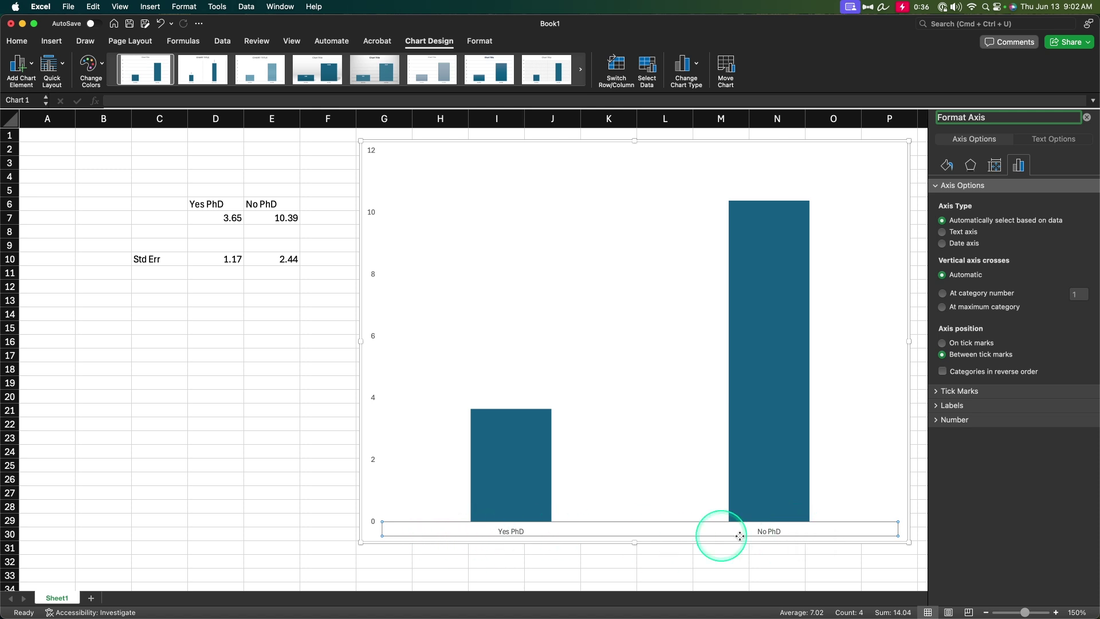
Set the Yes PhD/No PhD axis labels to 14-point Arial.
left_click(17, 41)
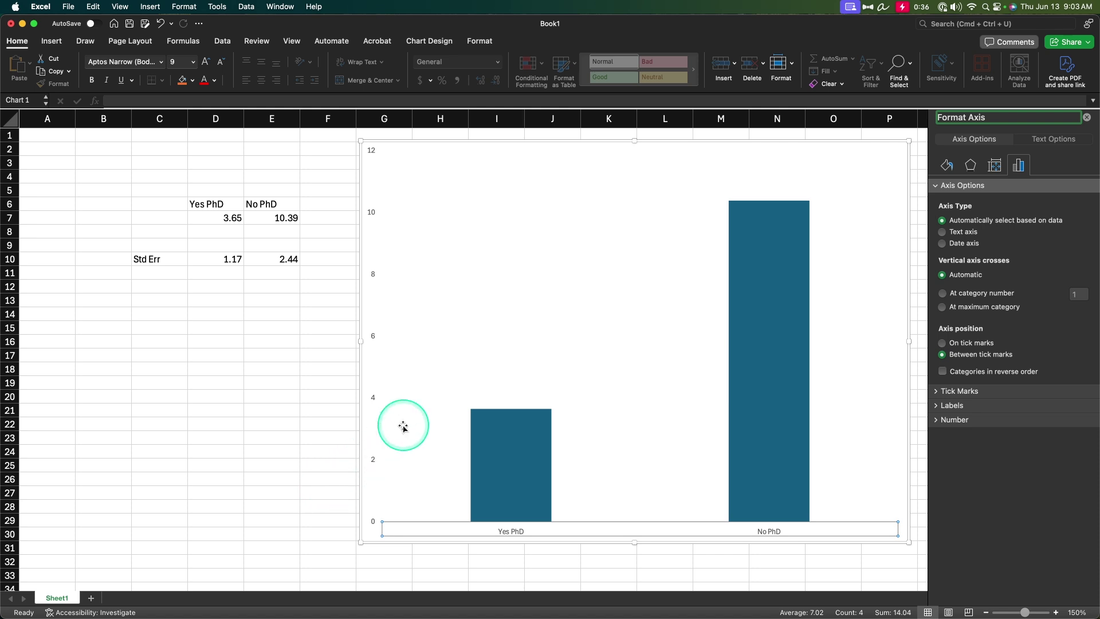
left_click(181, 64)
key("Return")
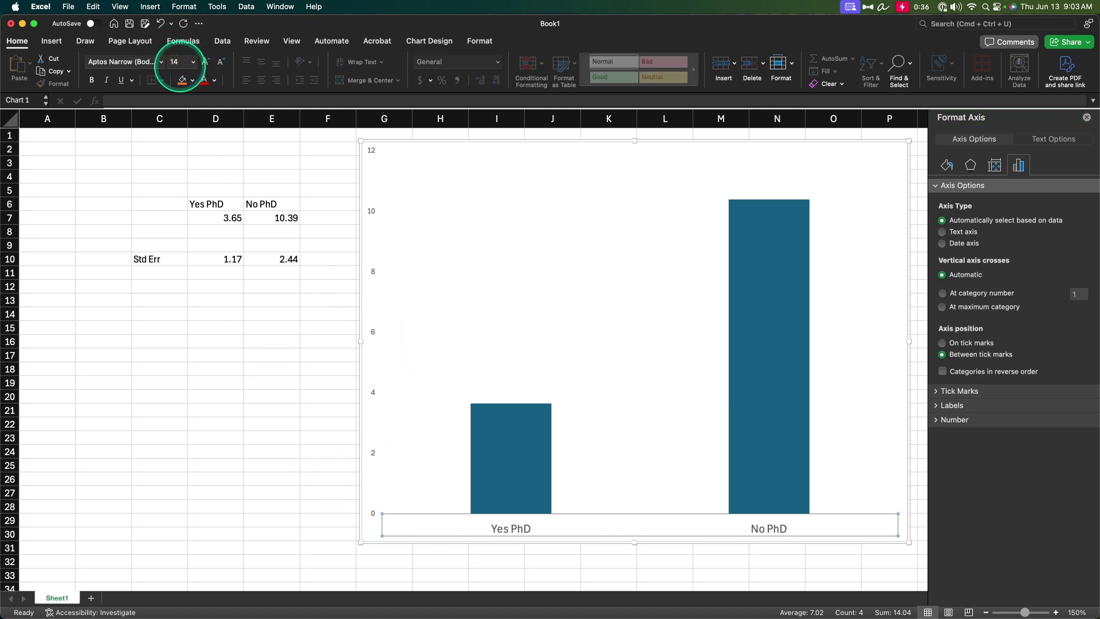
left_click(114, 64)
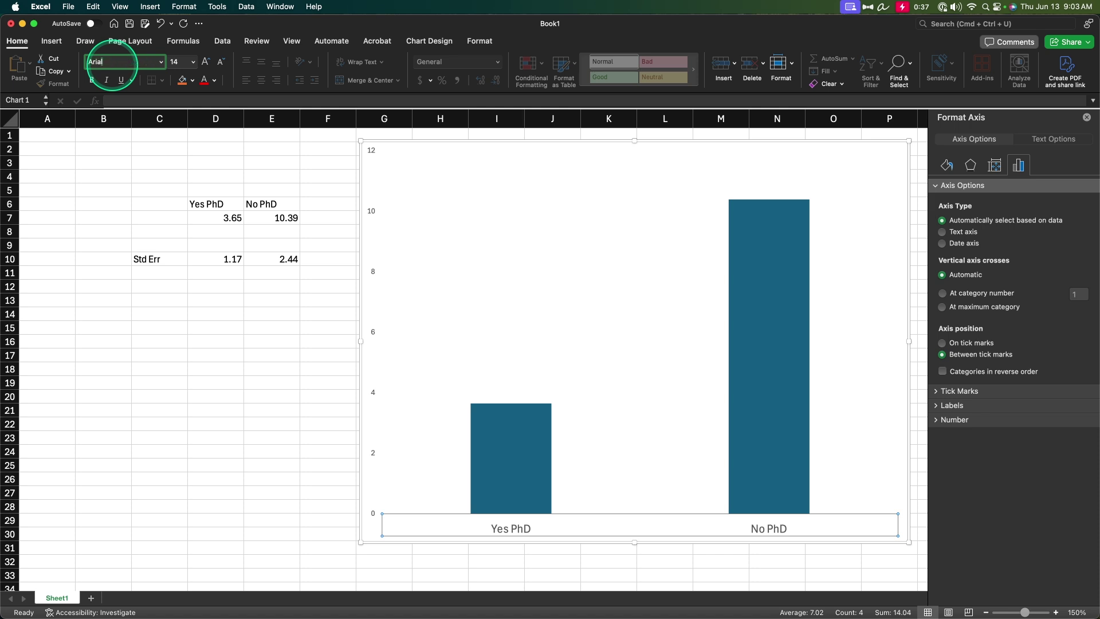
key("Return")
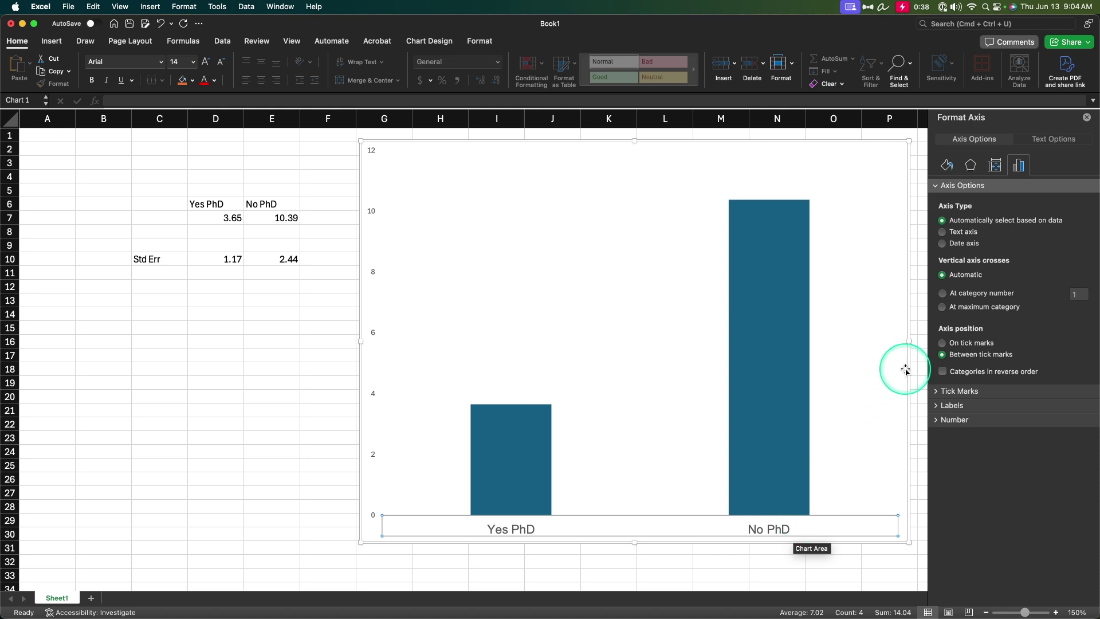
Give the horizontal axis a solid black line and increase its line width.
left_click(960, 391)
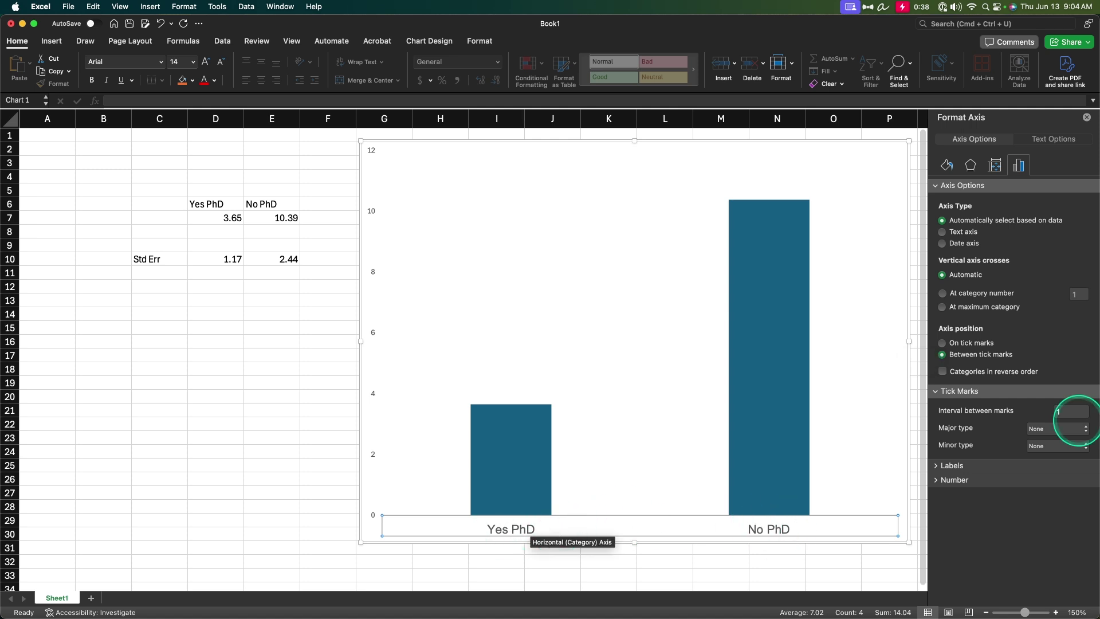
left_click(947, 165)
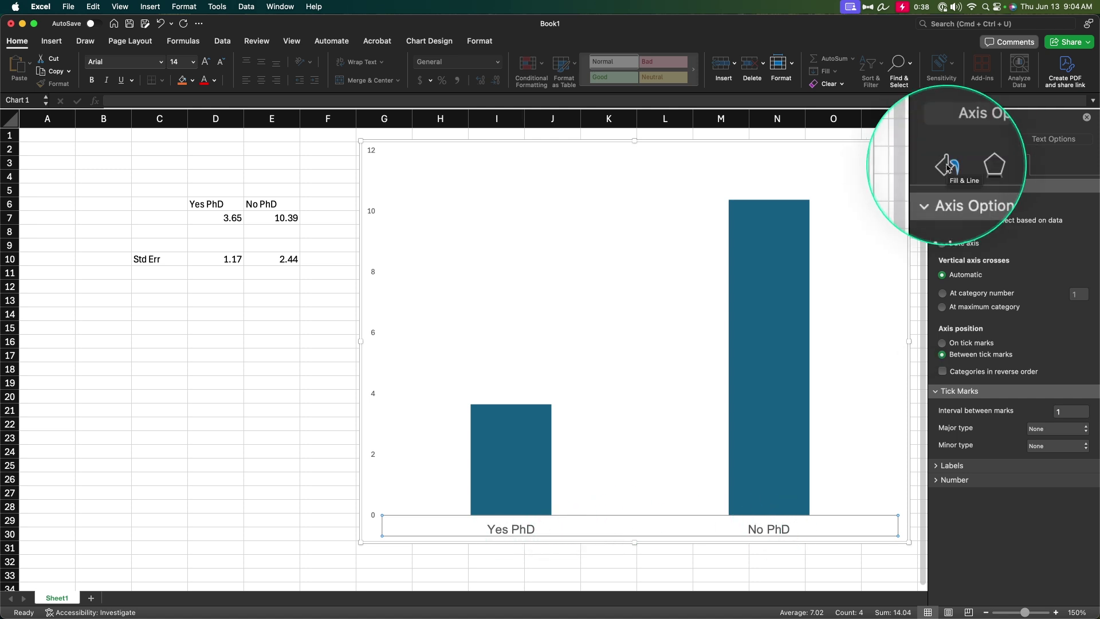
left_click(941, 201)
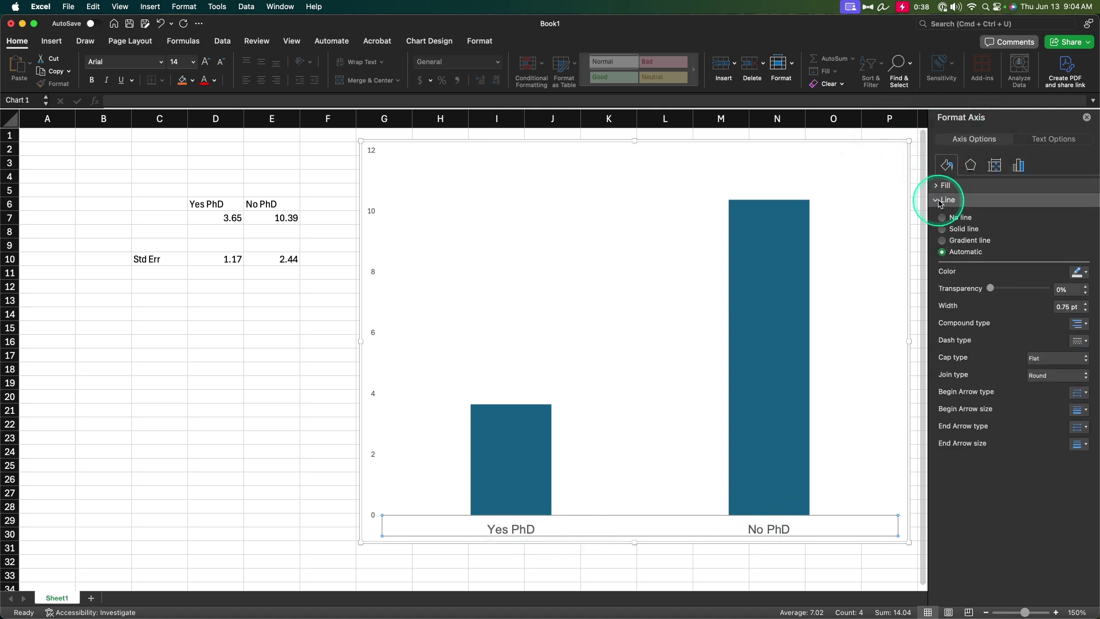
left_click(1079, 272)
left_click(1010, 305)
left_click(856, 345)
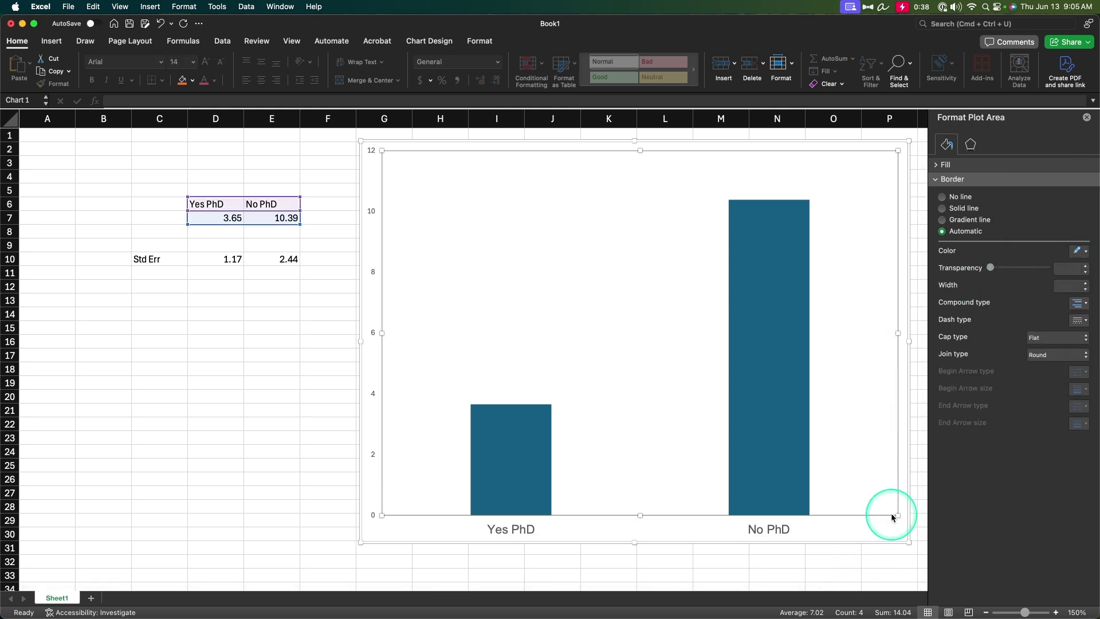
left_click(859, 550)
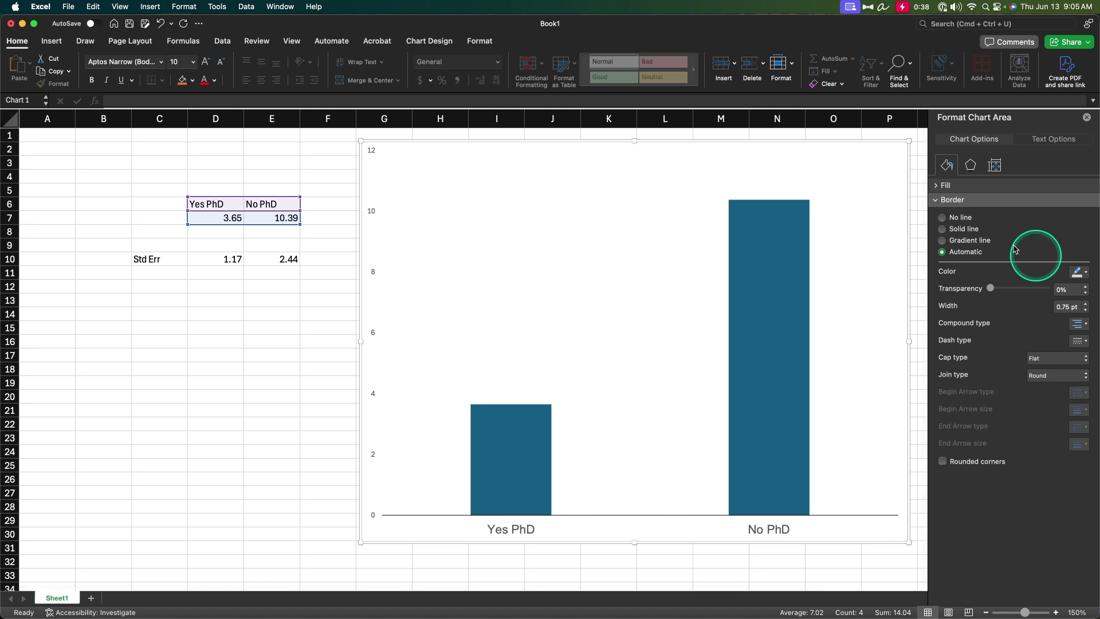
left_click(729, 535)
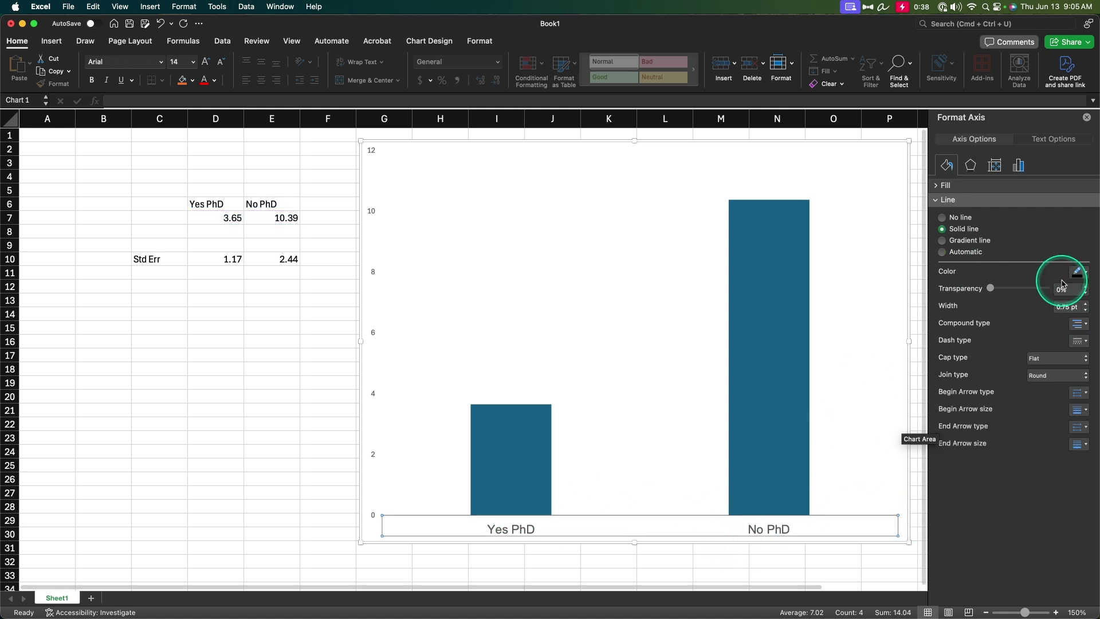
left_click(1086, 303)
left_click(870, 534)
left_click(871, 534)
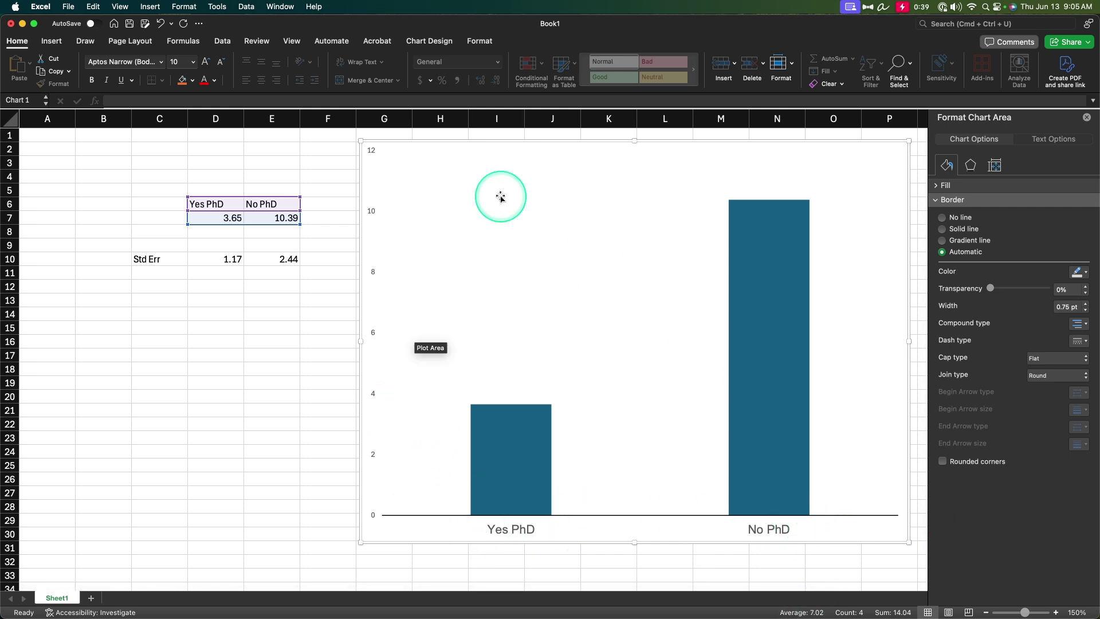
Add a primary horizontal axis title reading 'Career Aspiration'.
left_click(430, 41)
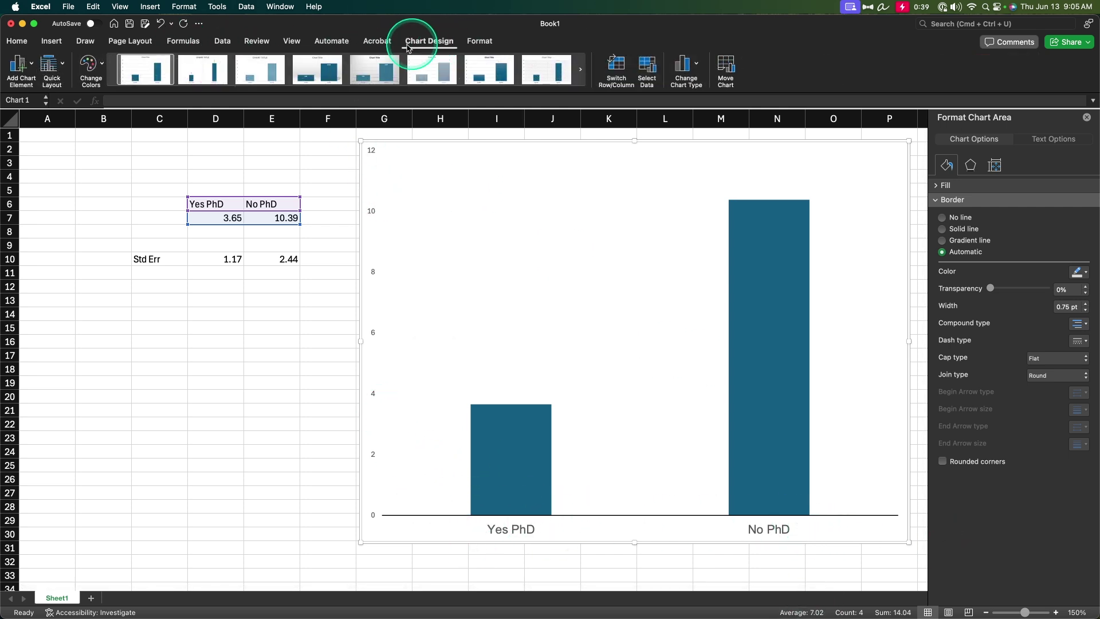
left_click(23, 63)
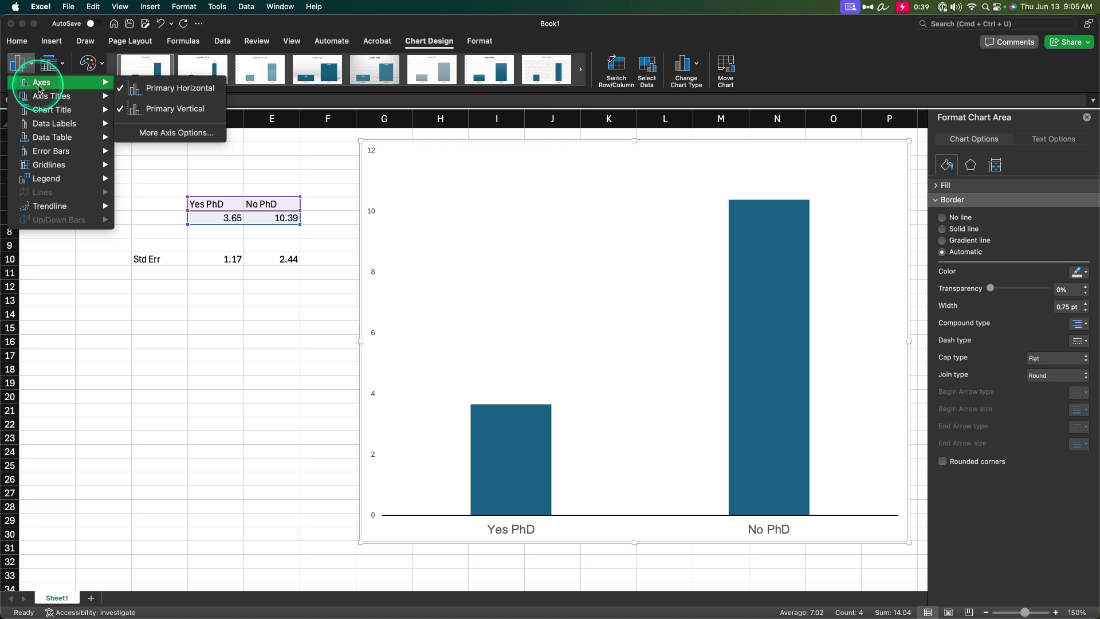
mouse_move(47, 101)
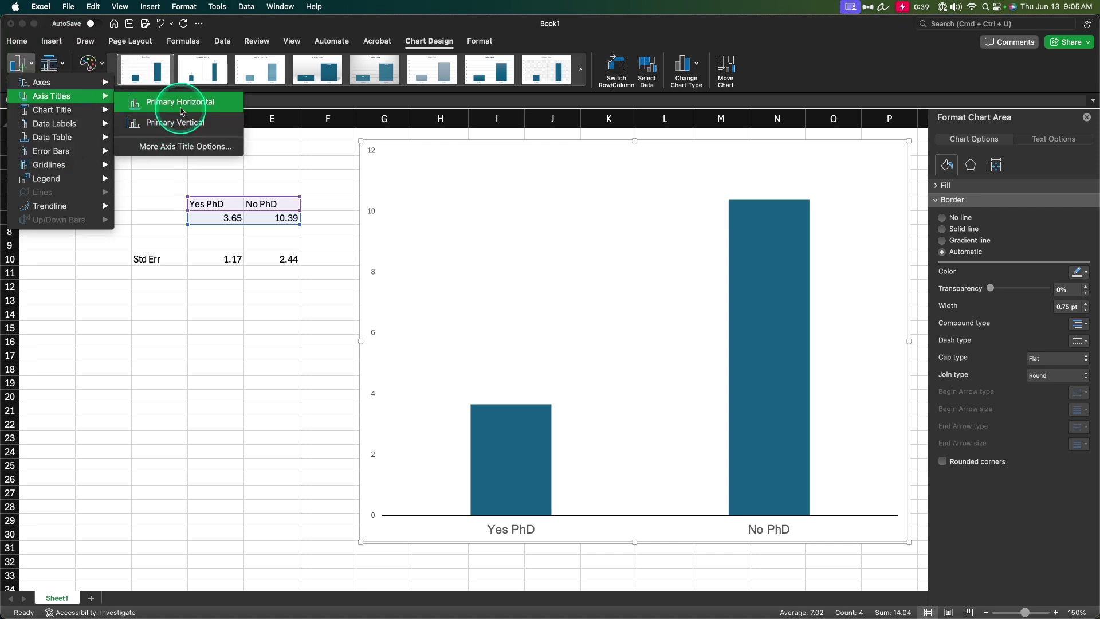
left_click(182, 111)
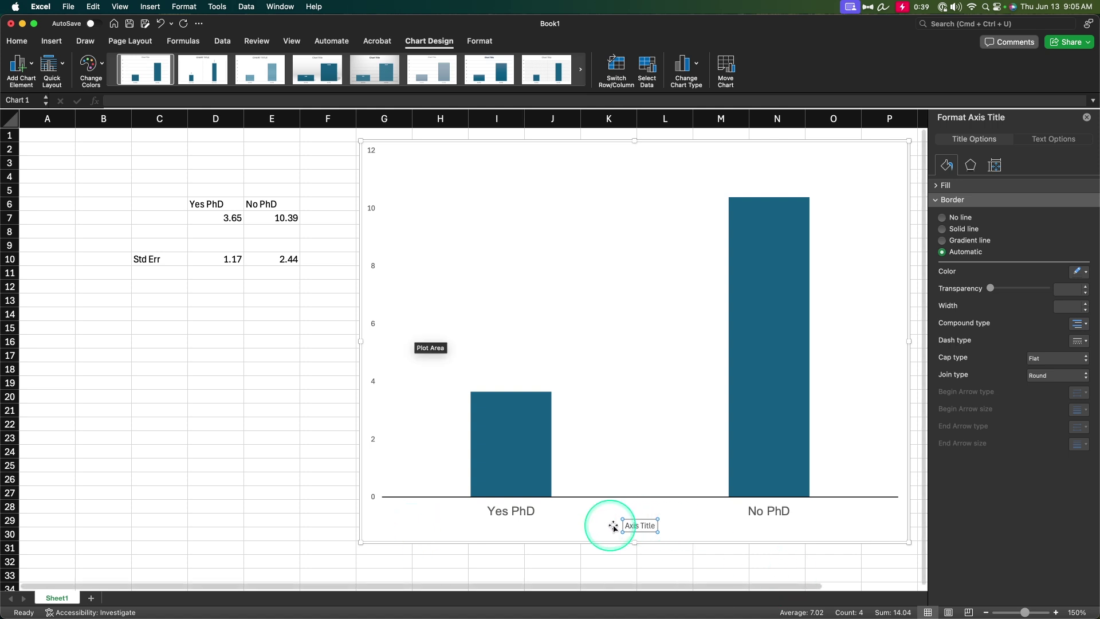
triple_click(643, 527)
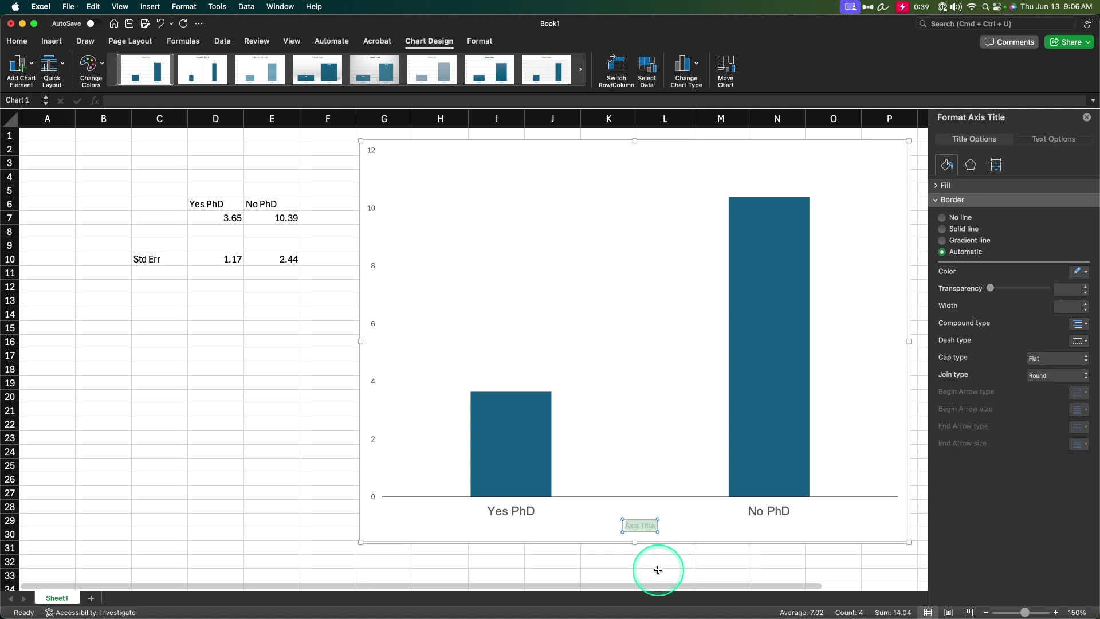
type("Career Aspiration")
left_click(698, 526)
Set the Career Aspiration axis title's font size to 14.
left_click(636, 526)
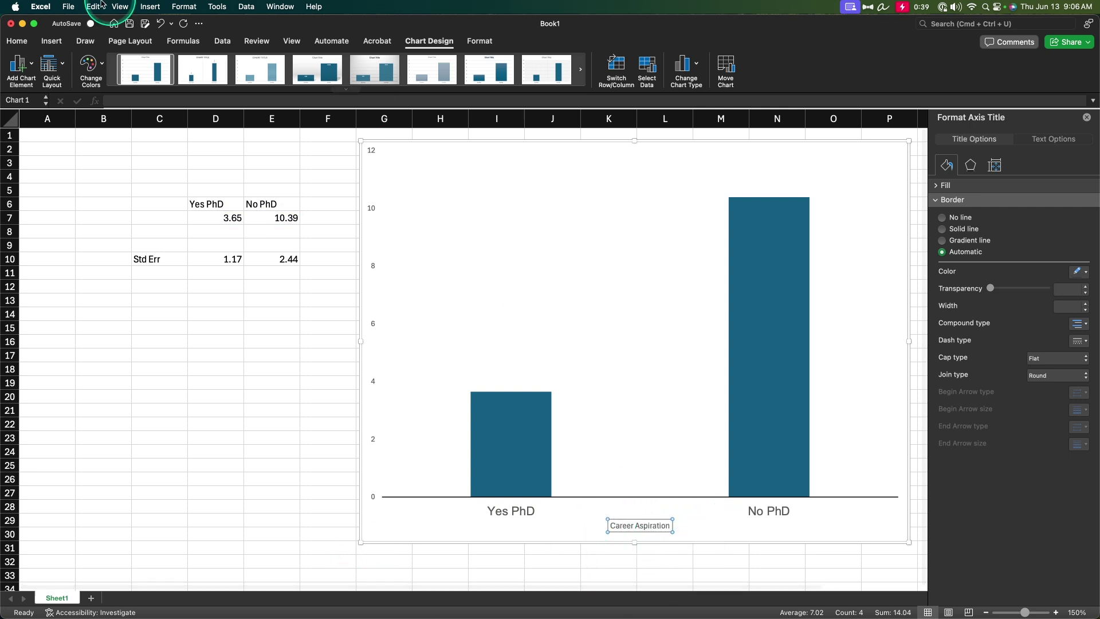
left_click(17, 41)
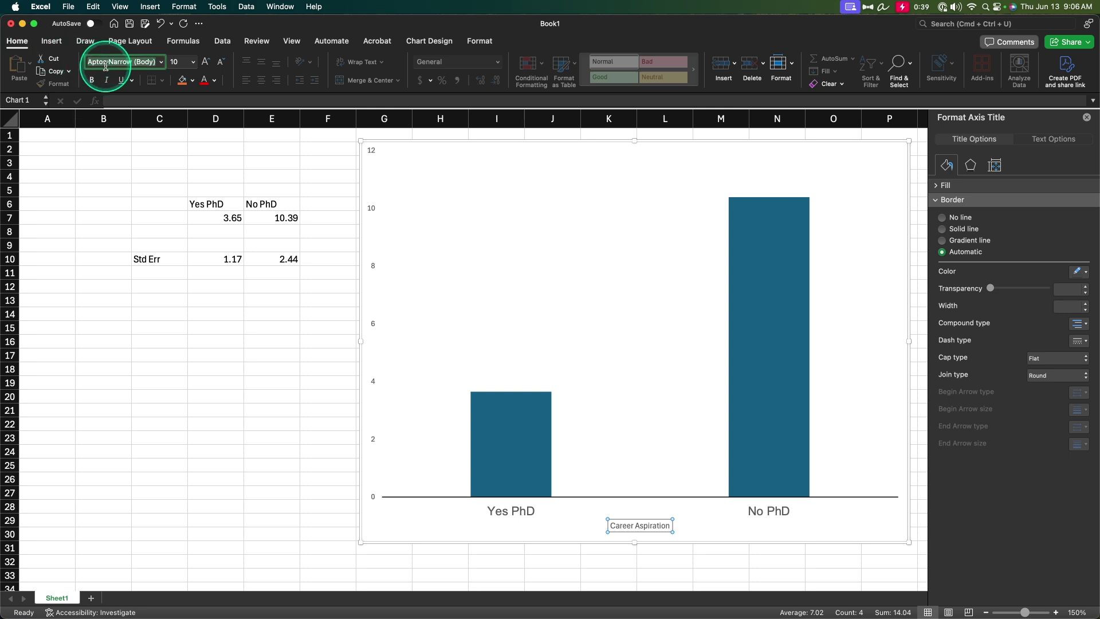
left_click(173, 64)
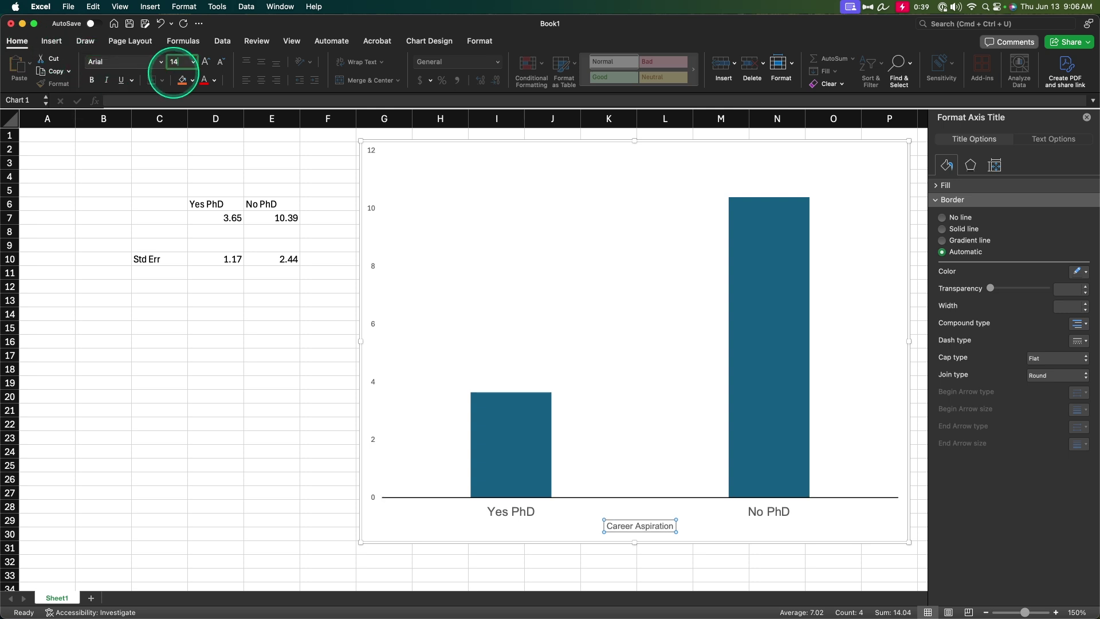
type("14")
key("Return")
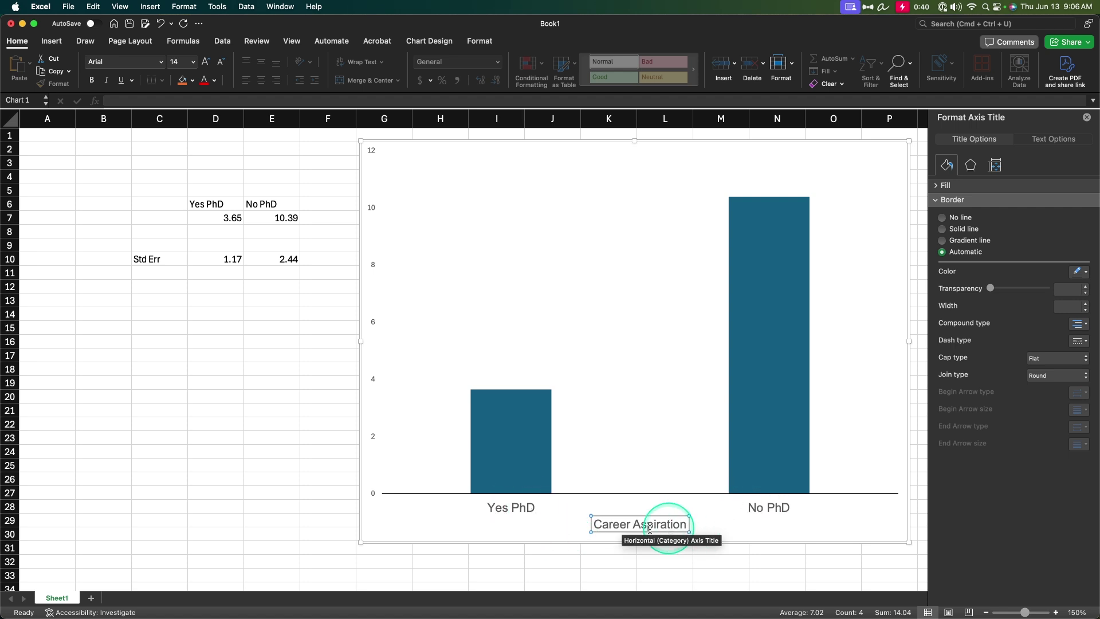
left_click(622, 547)
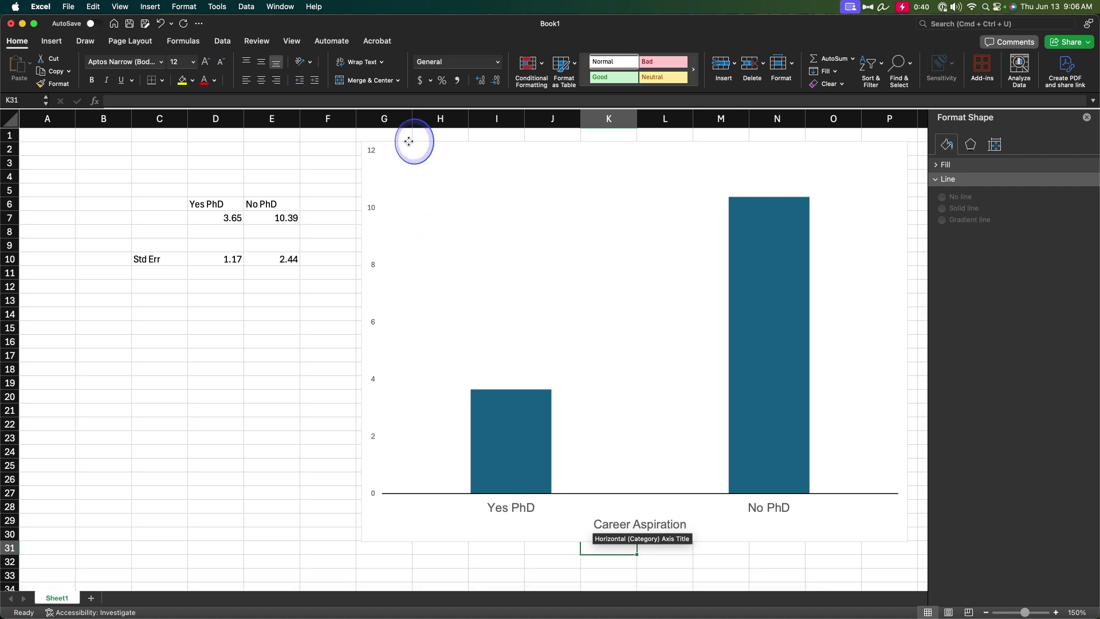
Show the vertical axis options: bounds 0 to 12 and major unit 2.
left_click(373, 197)
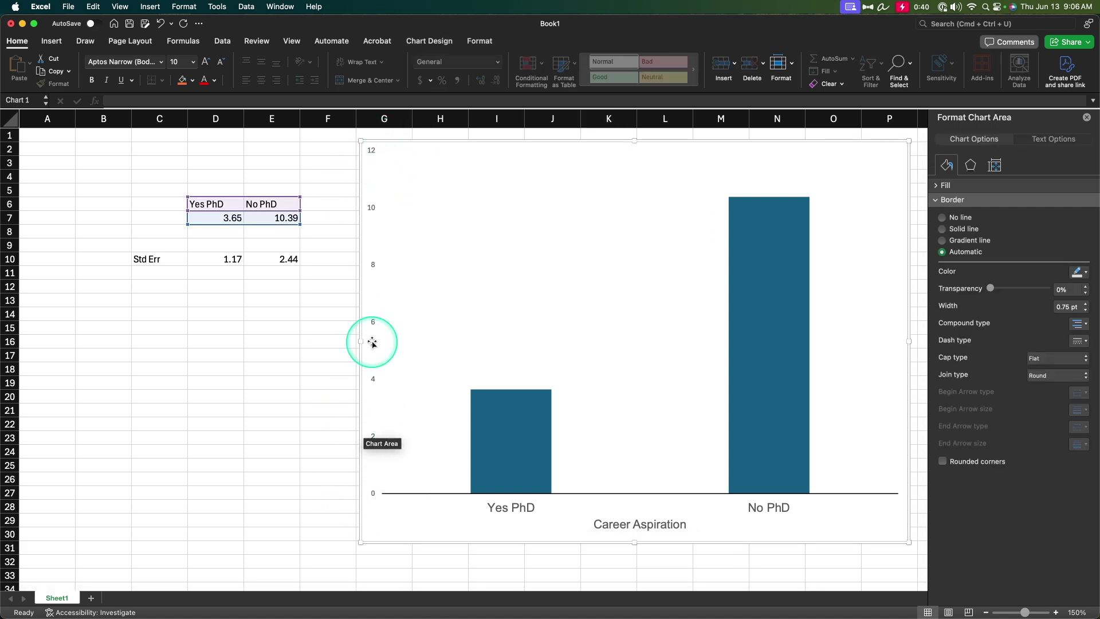
left_click(372, 320)
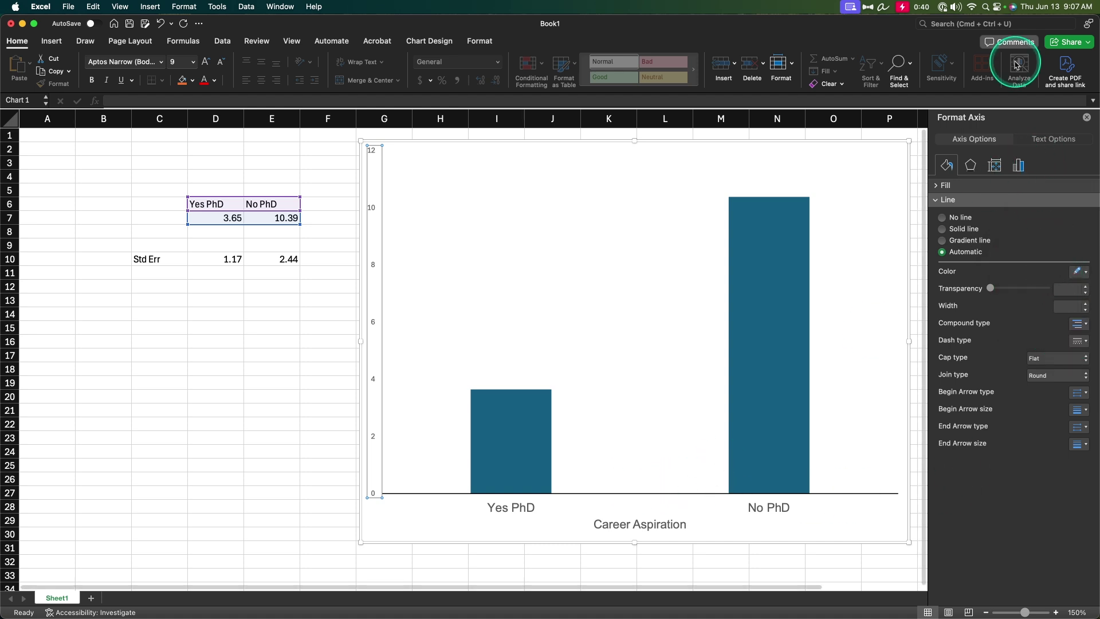
left_click(1019, 166)
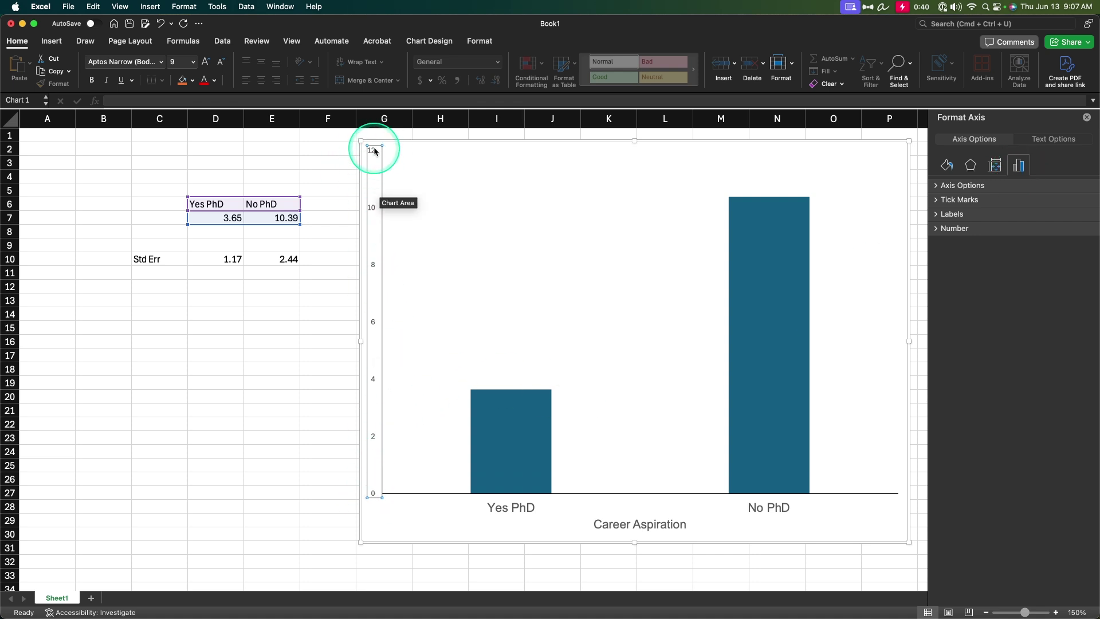
left_click(958, 185)
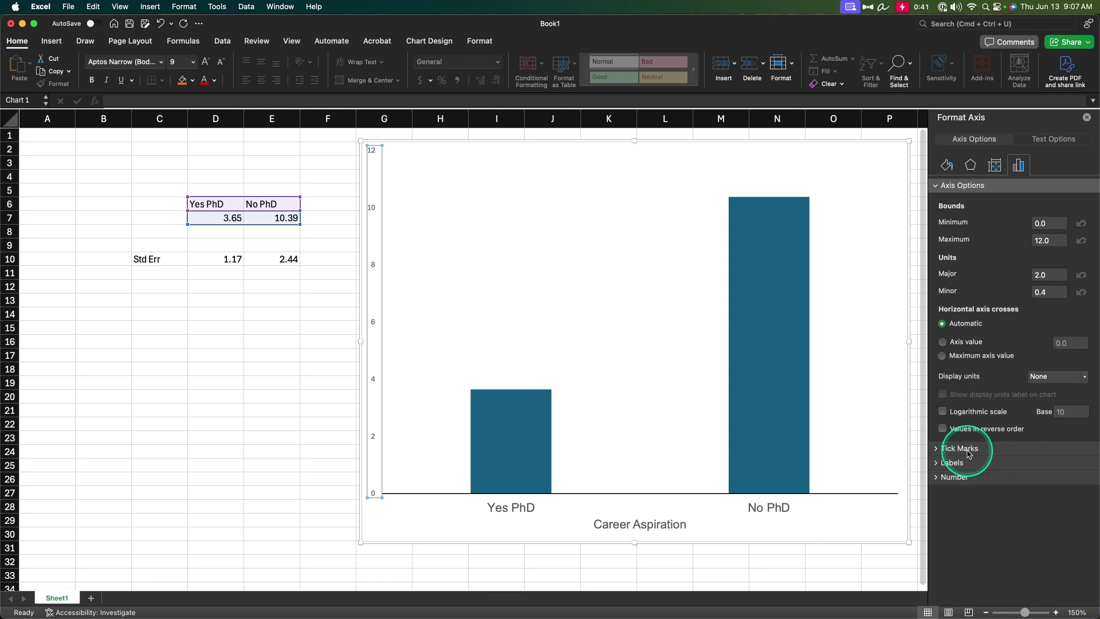
Set the vertical axis major tick mark type to Outside.
left_click(969, 454)
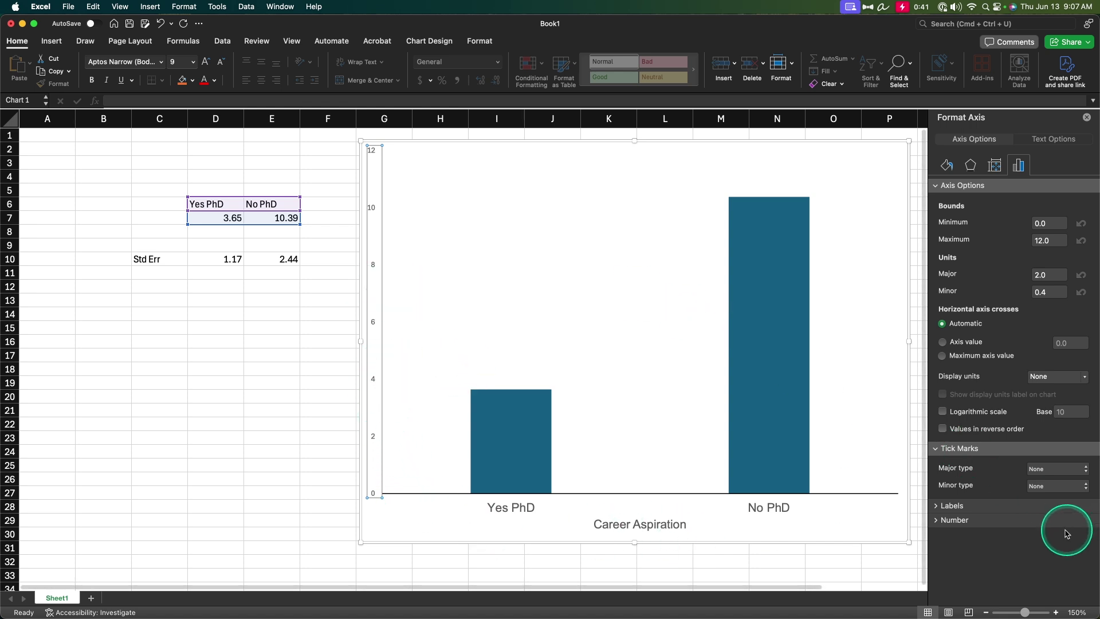
left_click(1057, 469)
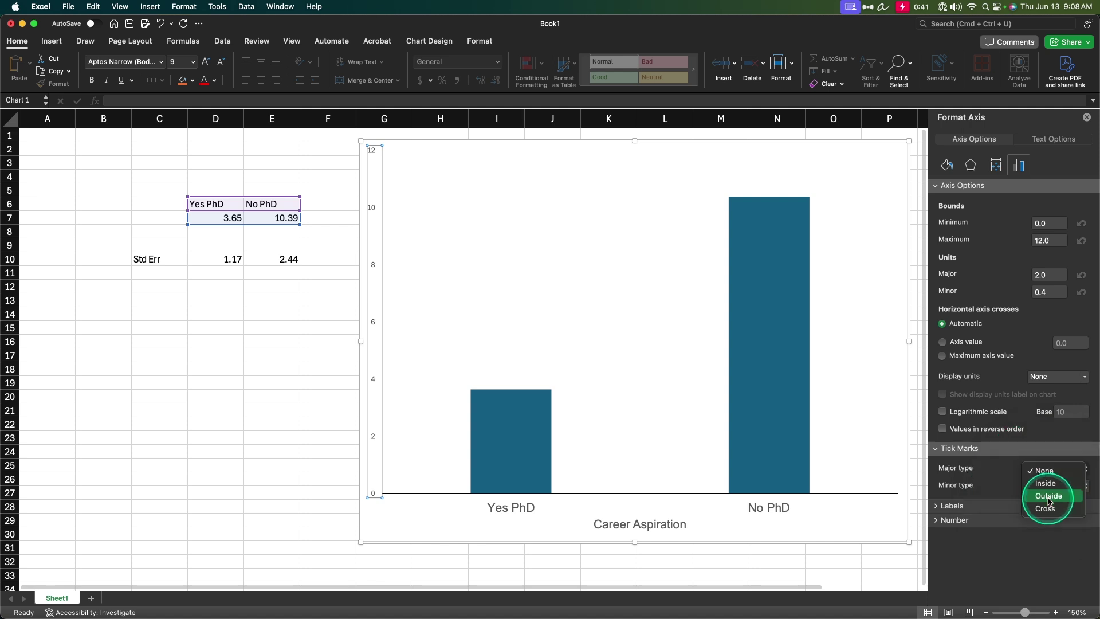
left_click(1049, 496)
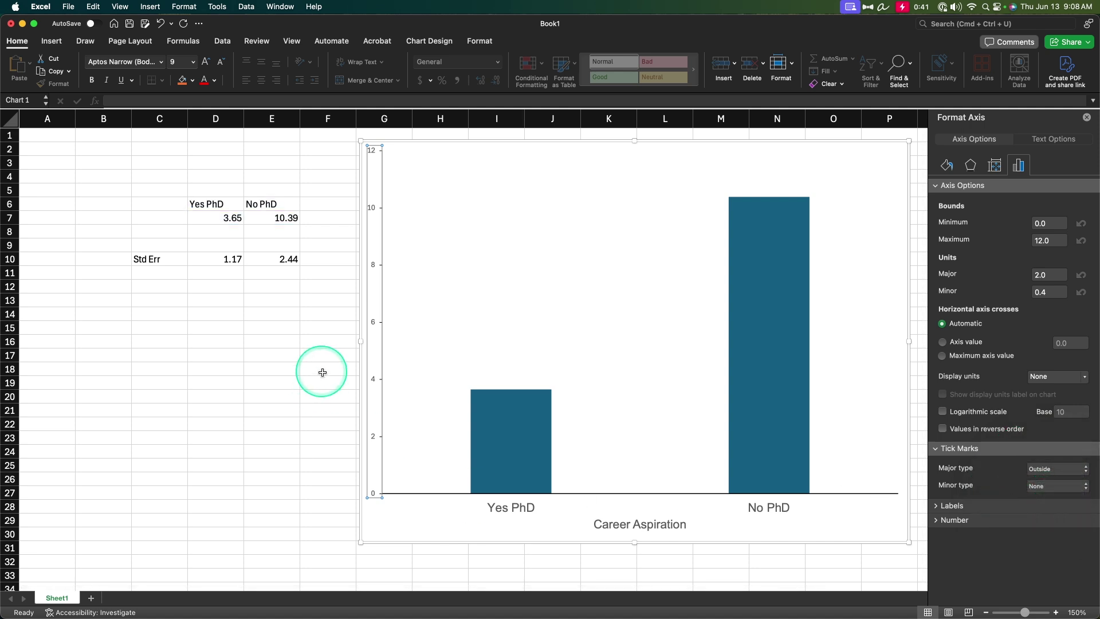
left_click(467, 246)
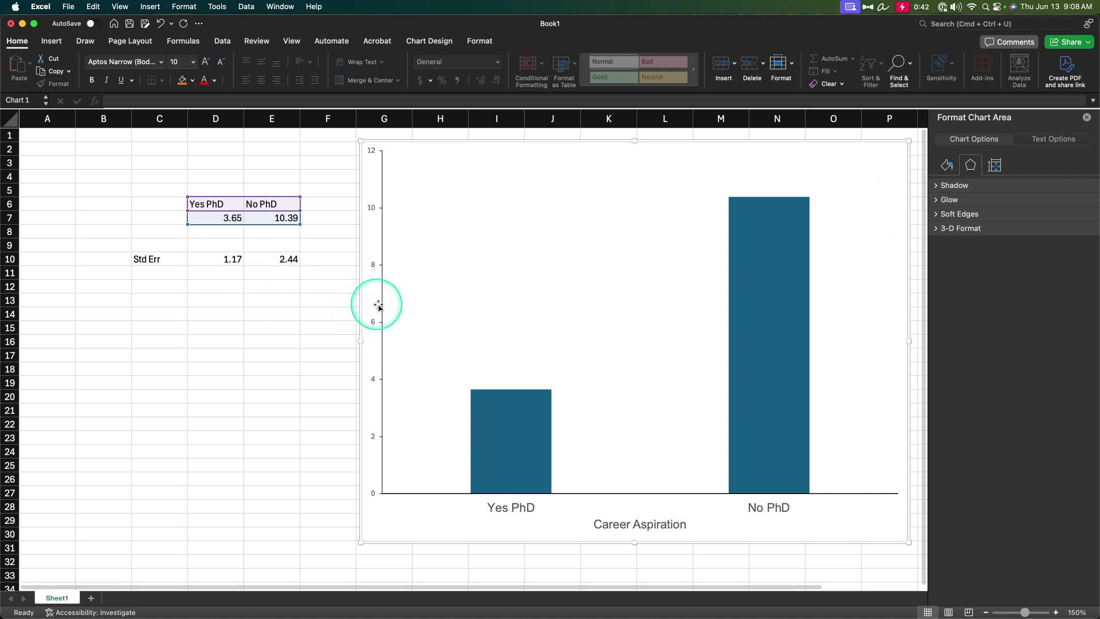
Give the vertical axis a solid line 1 pt wide.
left_click(366, 320)
left_click(947, 166)
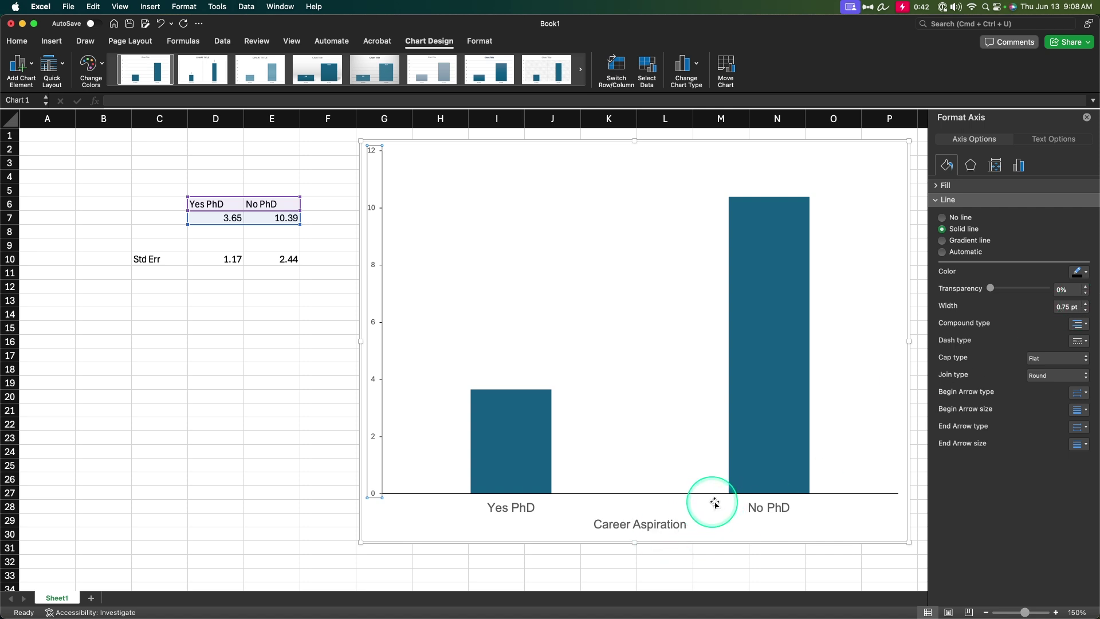
left_click(1087, 304)
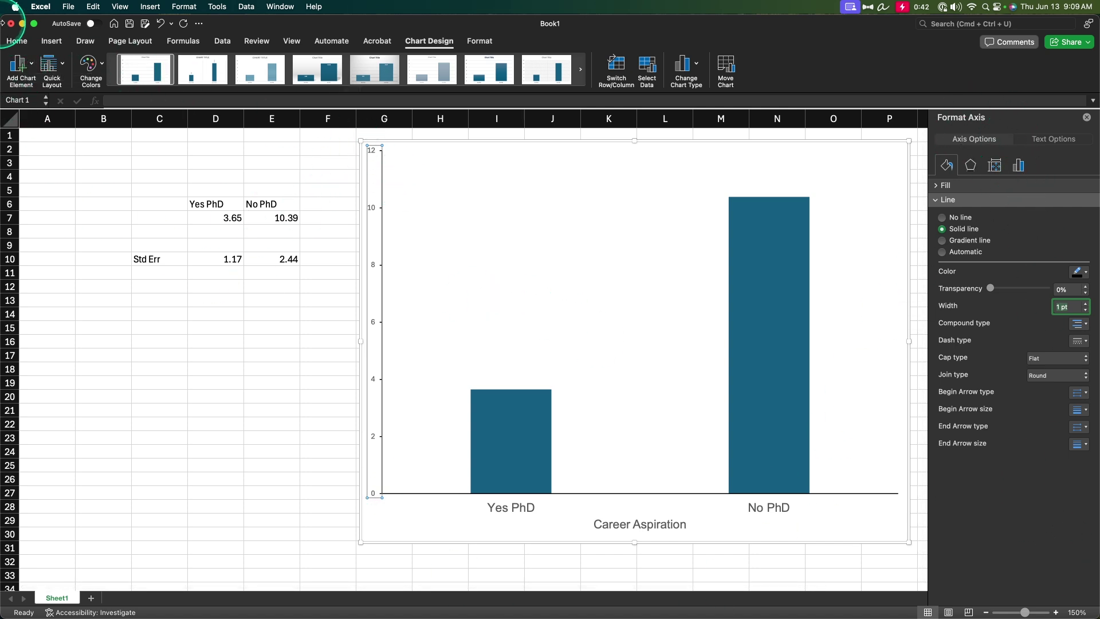
Format the vertical axis numbers as 14 pt Arial.
left_click(17, 40)
left_click(160, 62)
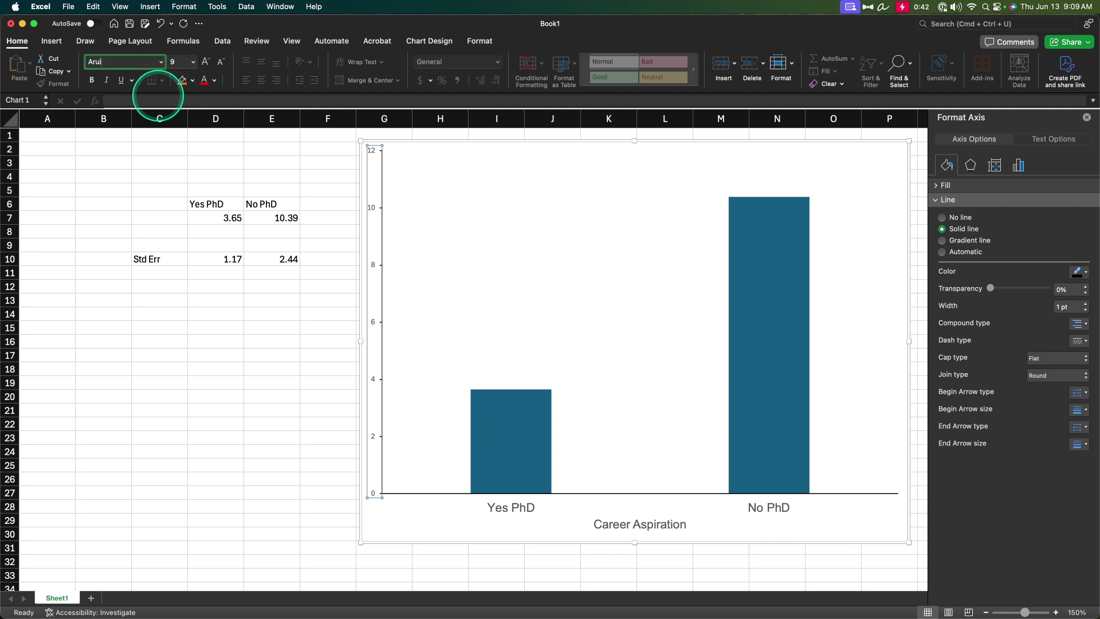
type("Arial")
key("Tab")
key("Return")
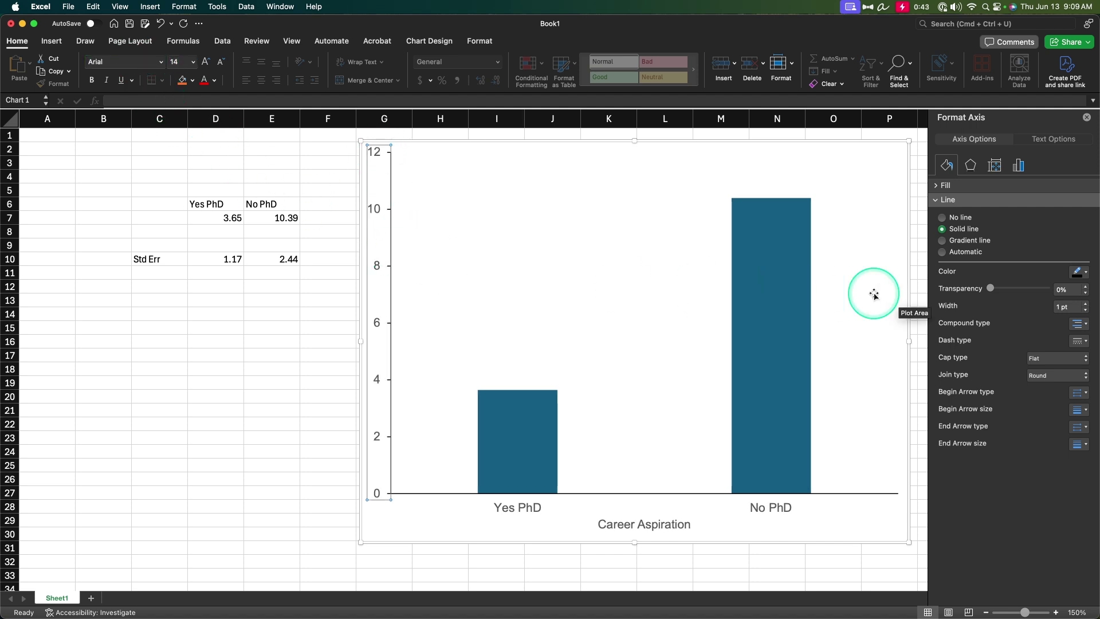
left_click(547, 545)
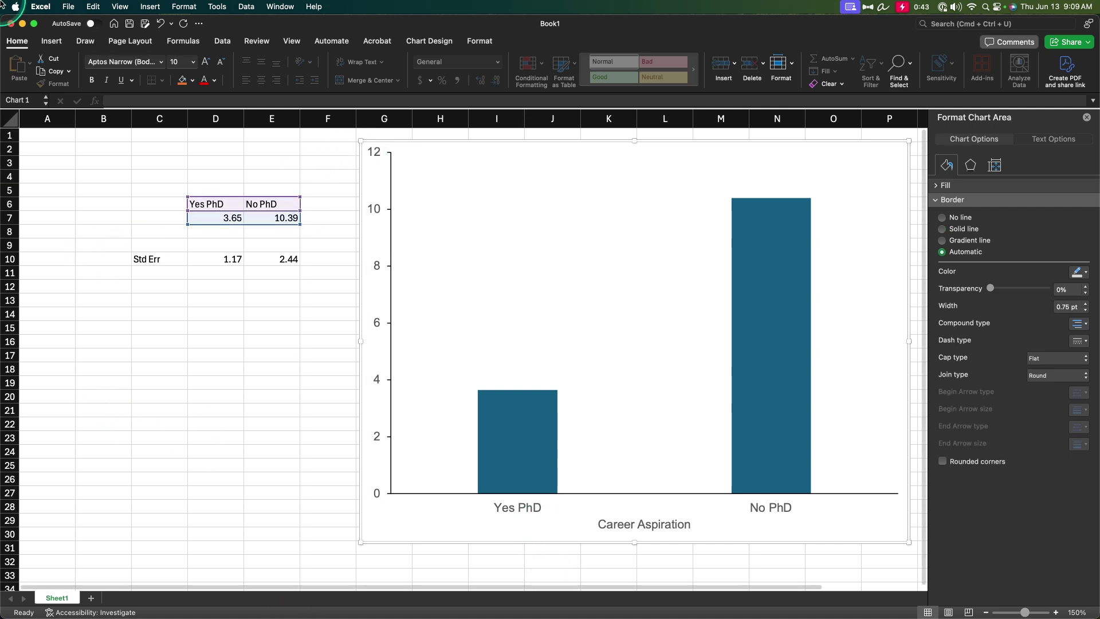
Add a primary vertical axis title and select its placeholder text.
left_click(429, 41)
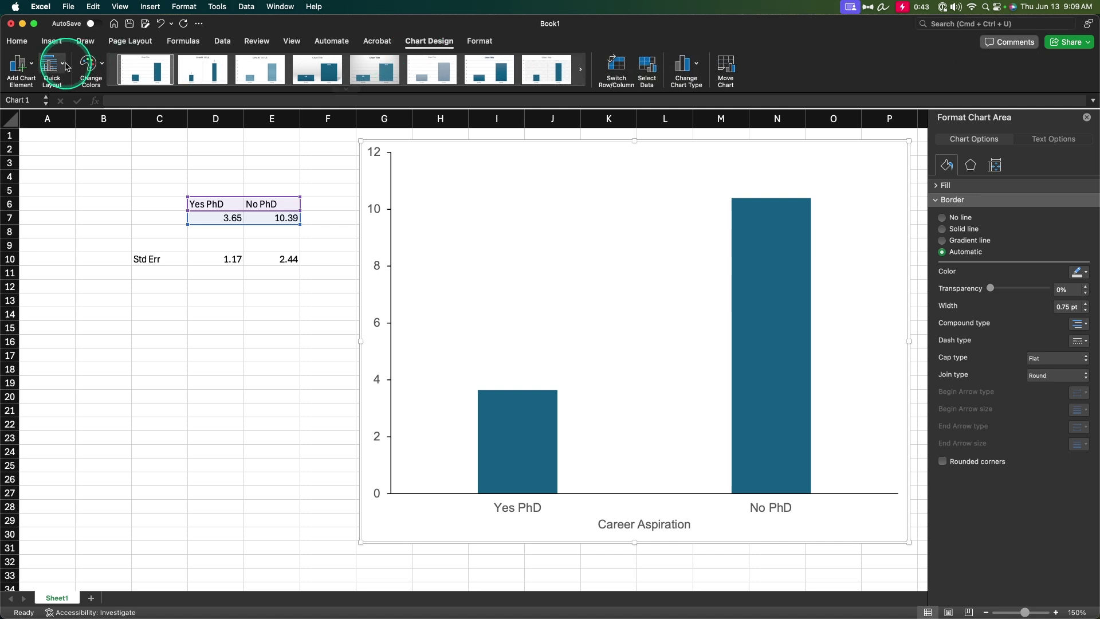
left_click(29, 64)
mouse_move(57, 96)
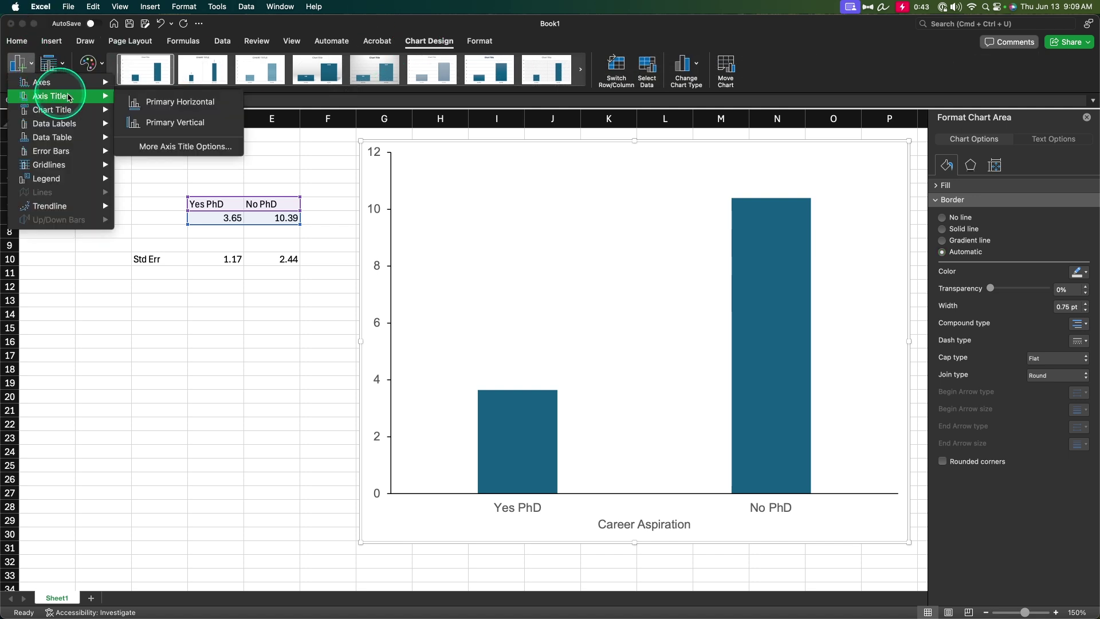
left_click(169, 122)
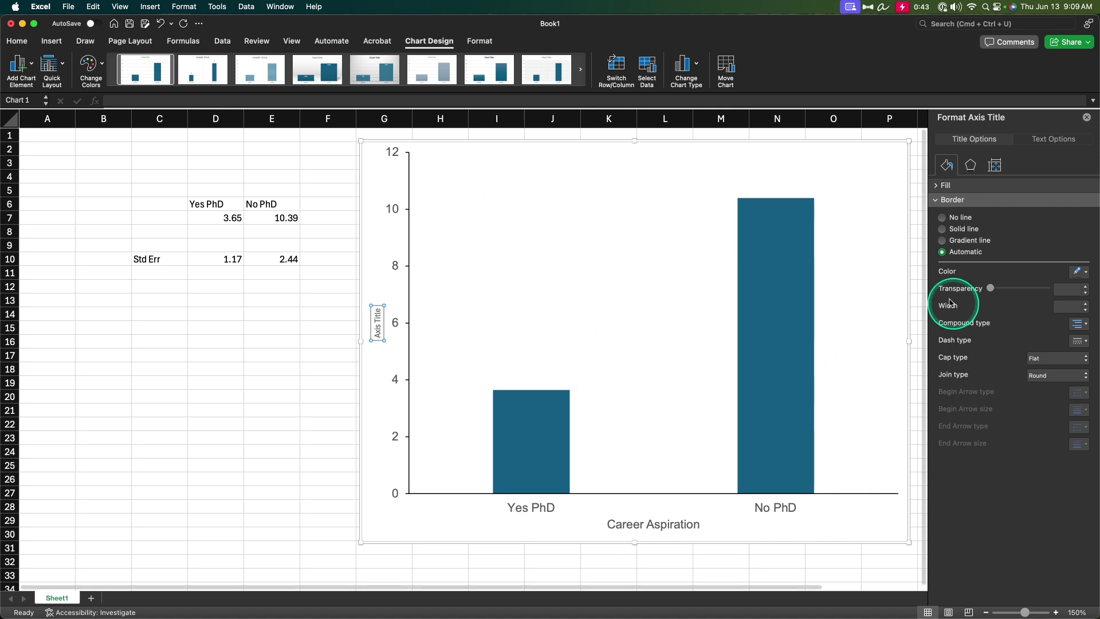
triple_click(376, 321)
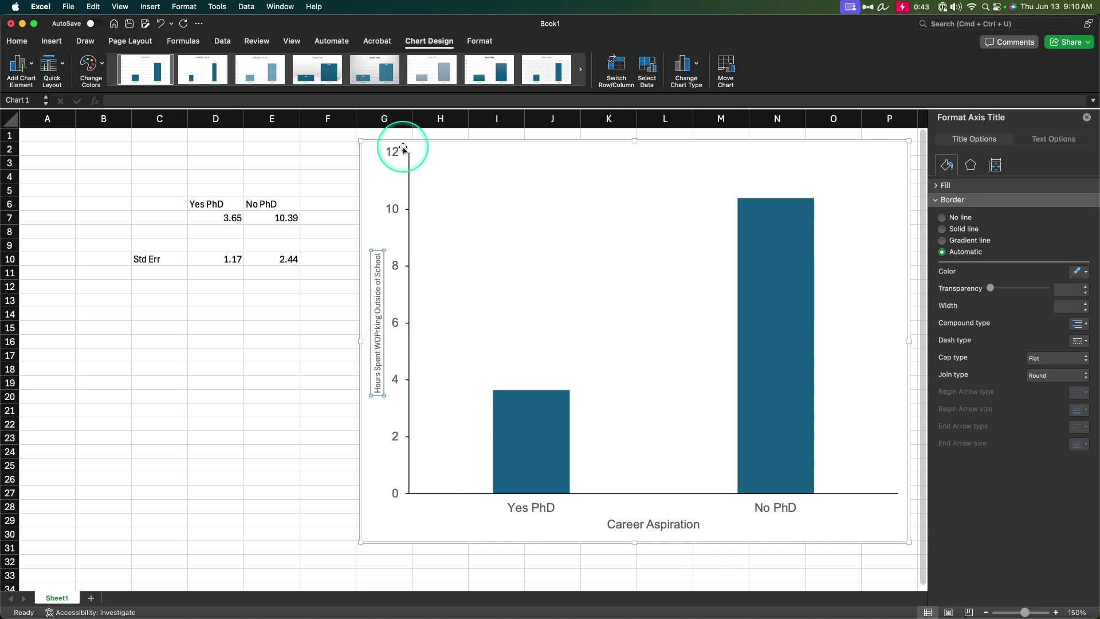
Correct 'WOPrking' to 'Working' in the vertical axis title and make it 14 pt Arial.
left_click(378, 333)
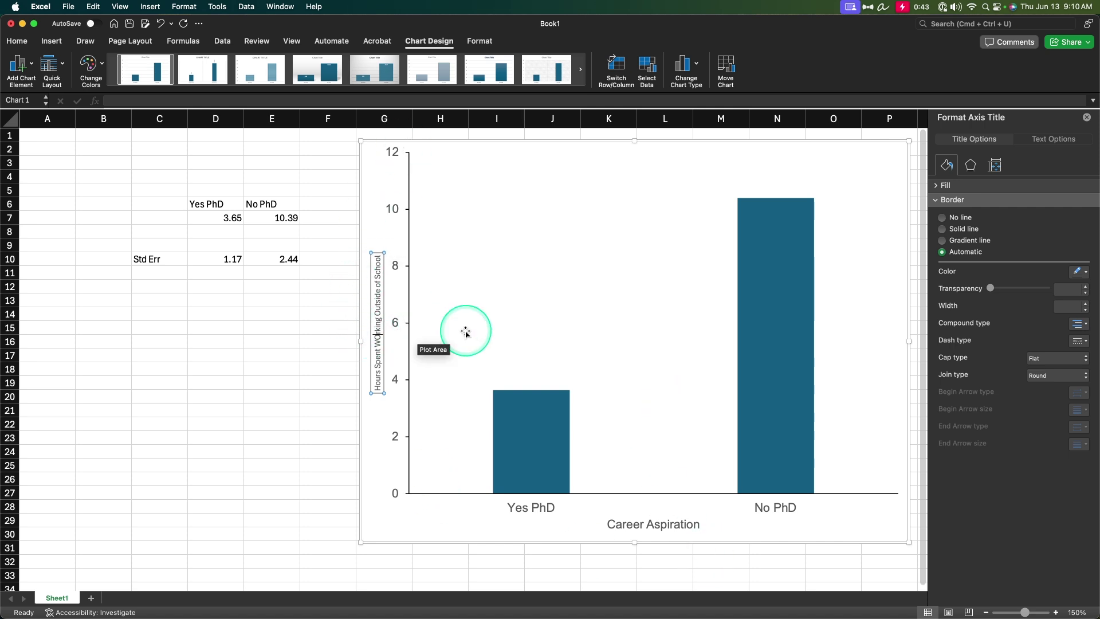
triple_click(379, 309)
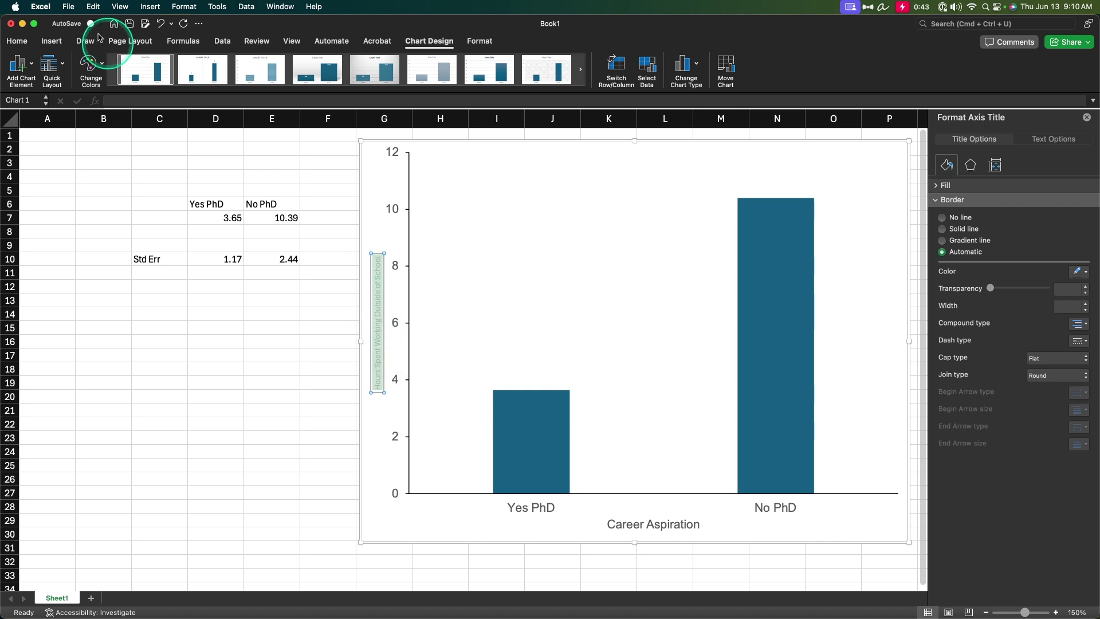
left_click(18, 42)
left_click(119, 64)
type("Arial")
key("Tab")
key("Return")
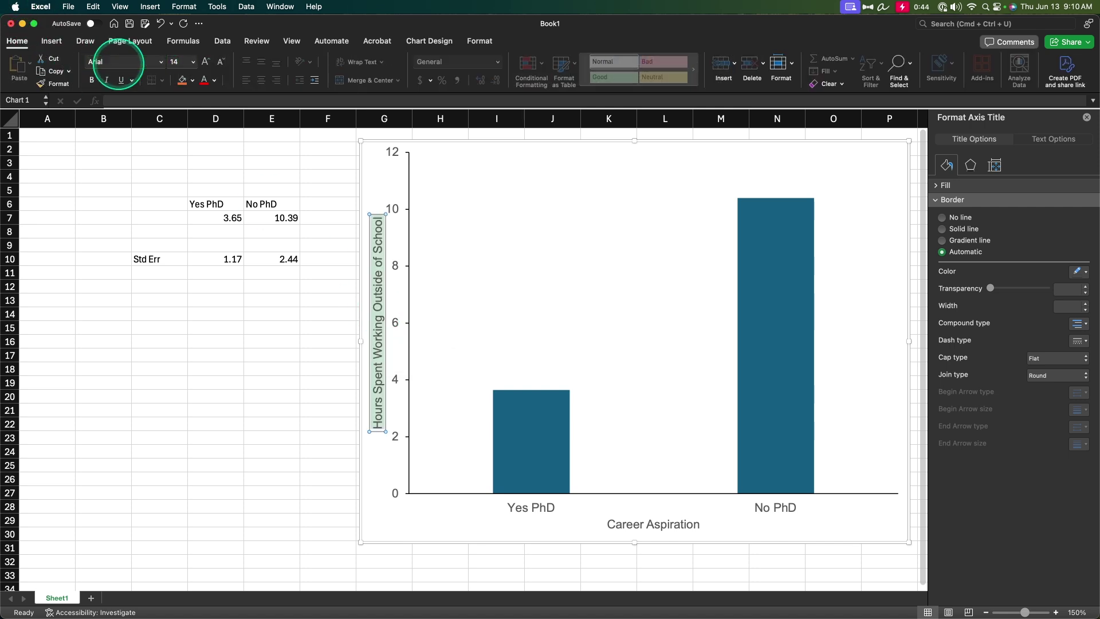
left_click(530, 539)
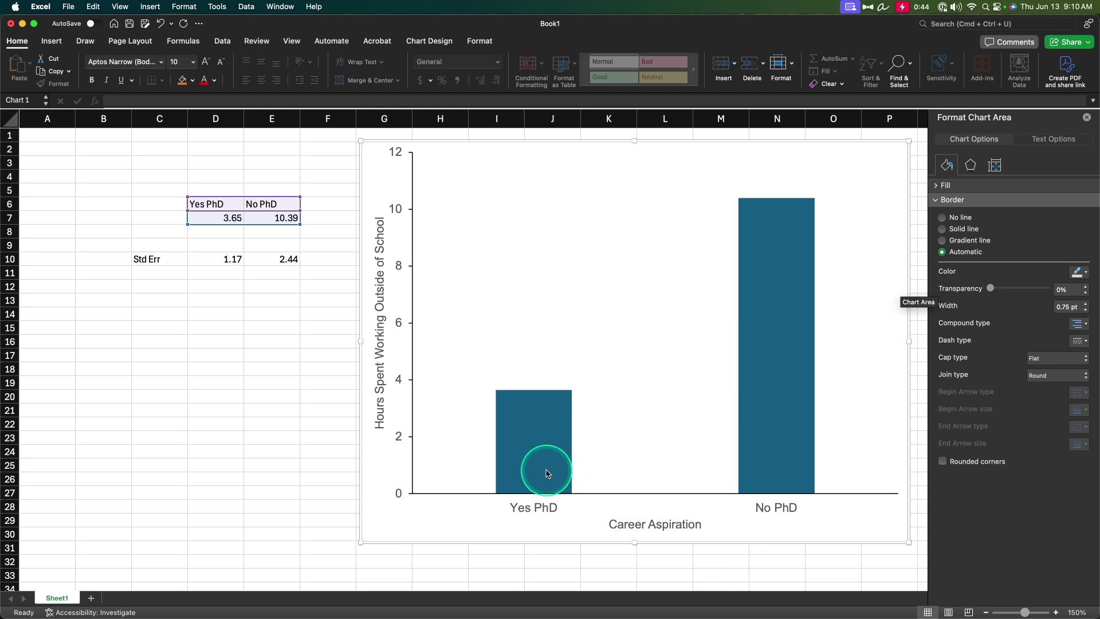
Open the Error Bars submenu and inspect the Yes PhD/No PhD series format settings.
left_click(429, 41)
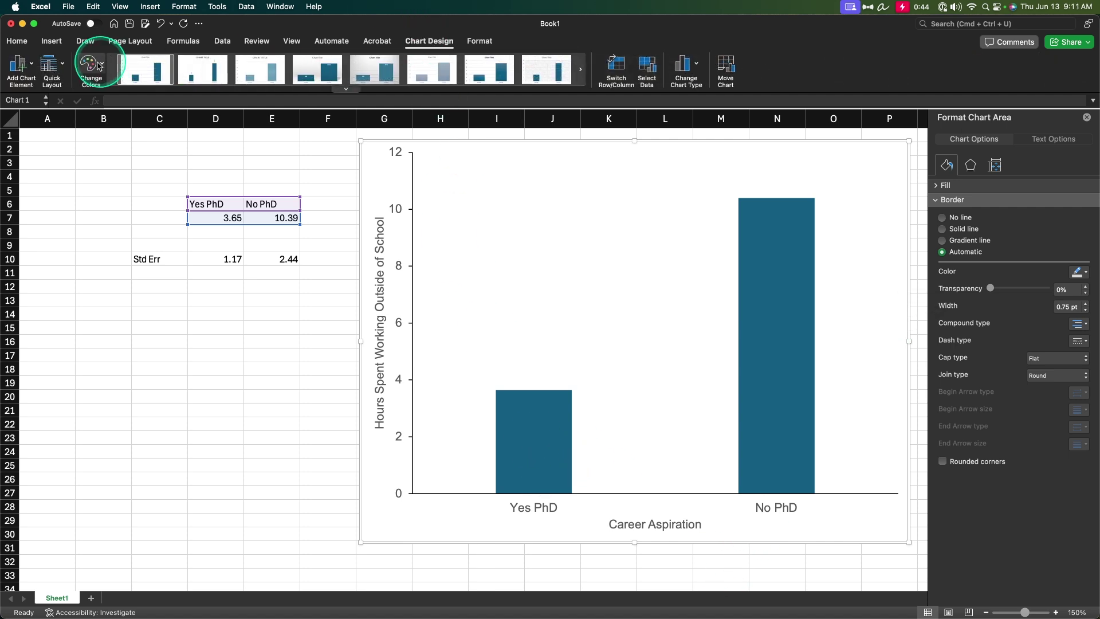
left_click(23, 65)
mouse_move(68, 155)
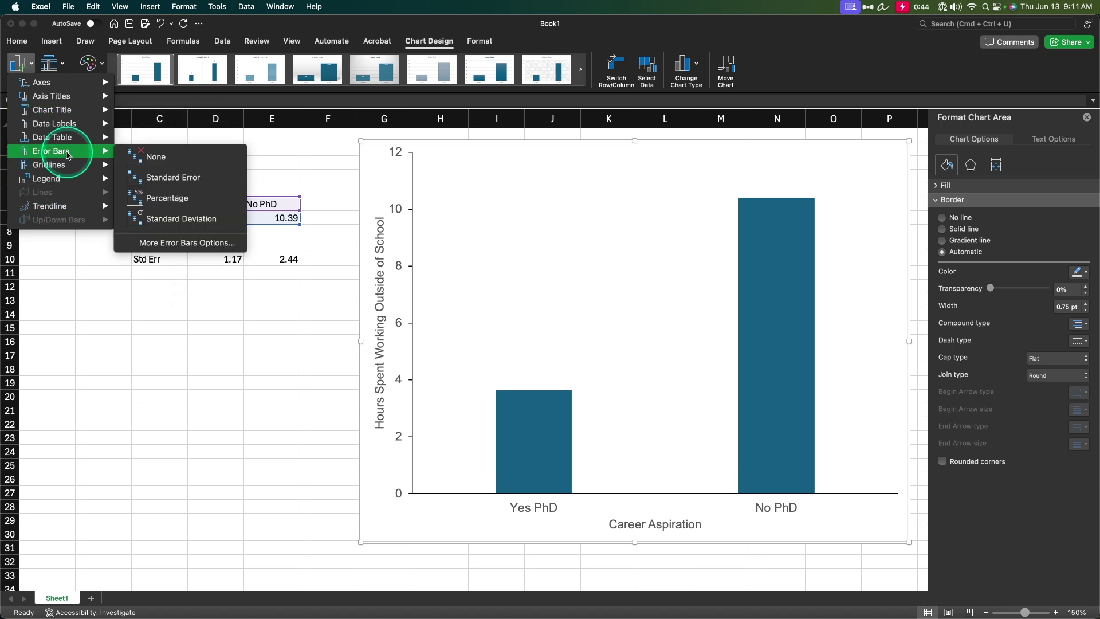
left_click(533, 458)
left_click(543, 458)
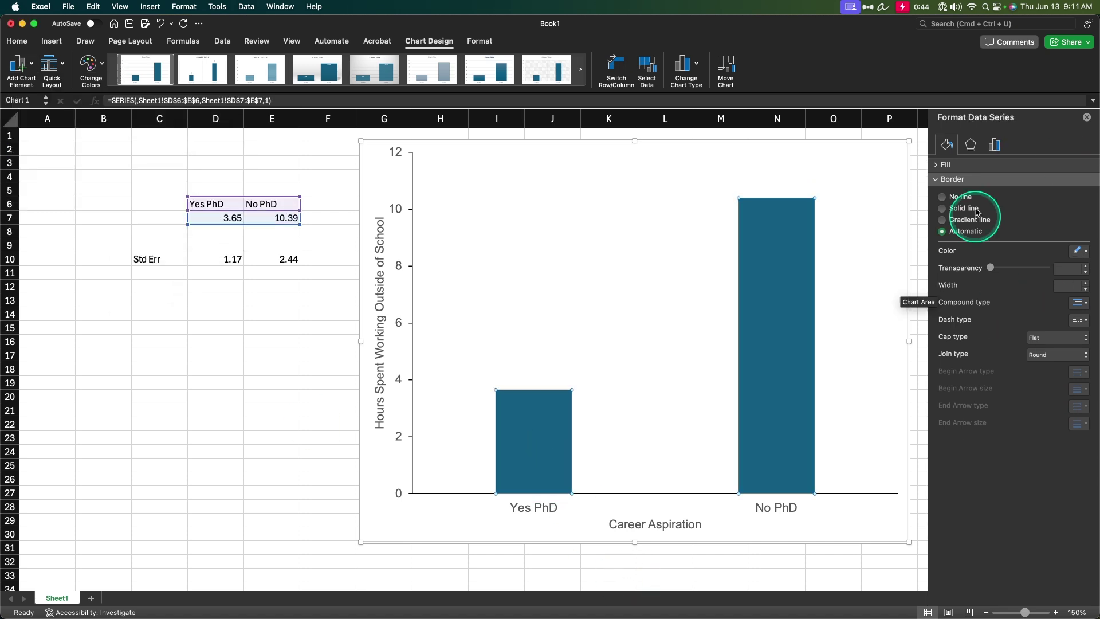
left_click(985, 143)
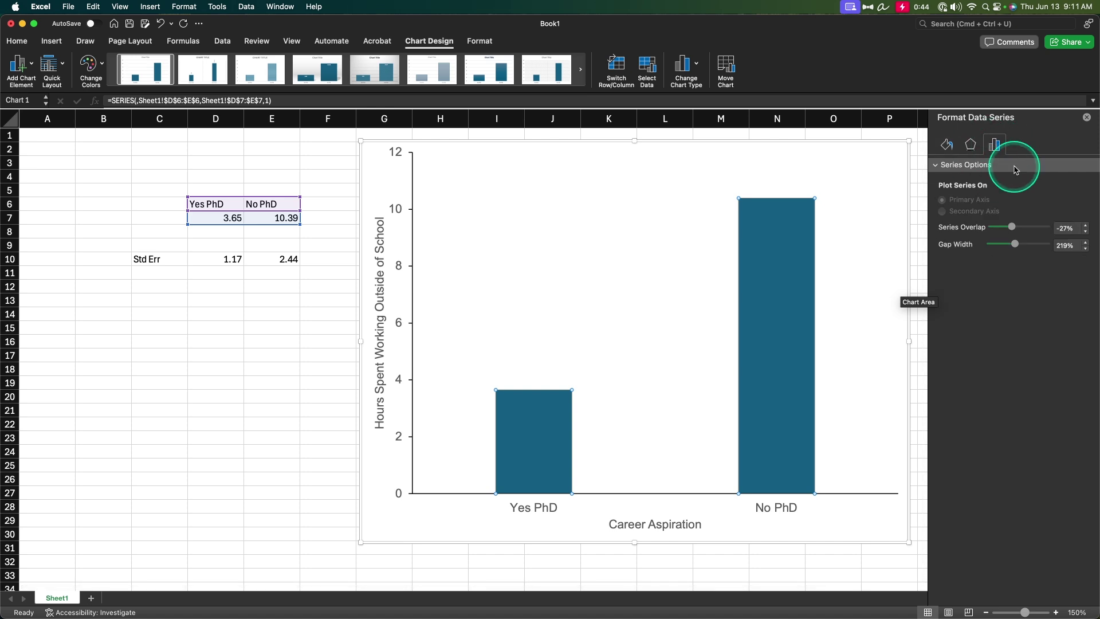
left_click(947, 144)
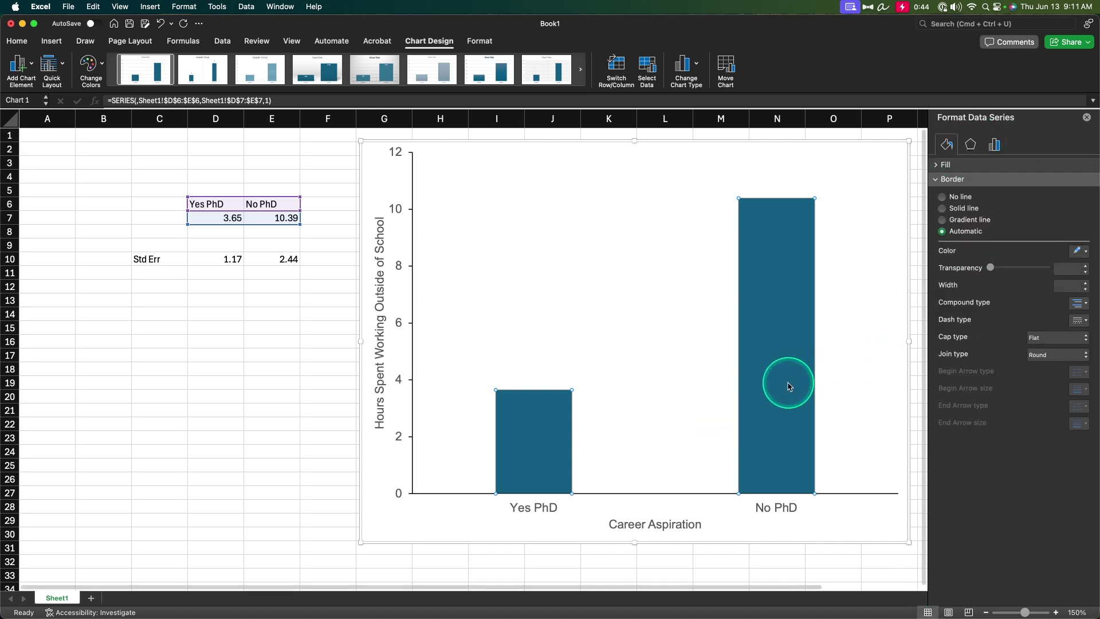
Revisit the error bar choices and the No PhD bar's context menu, then deselect the series.
right_click(799, 276)
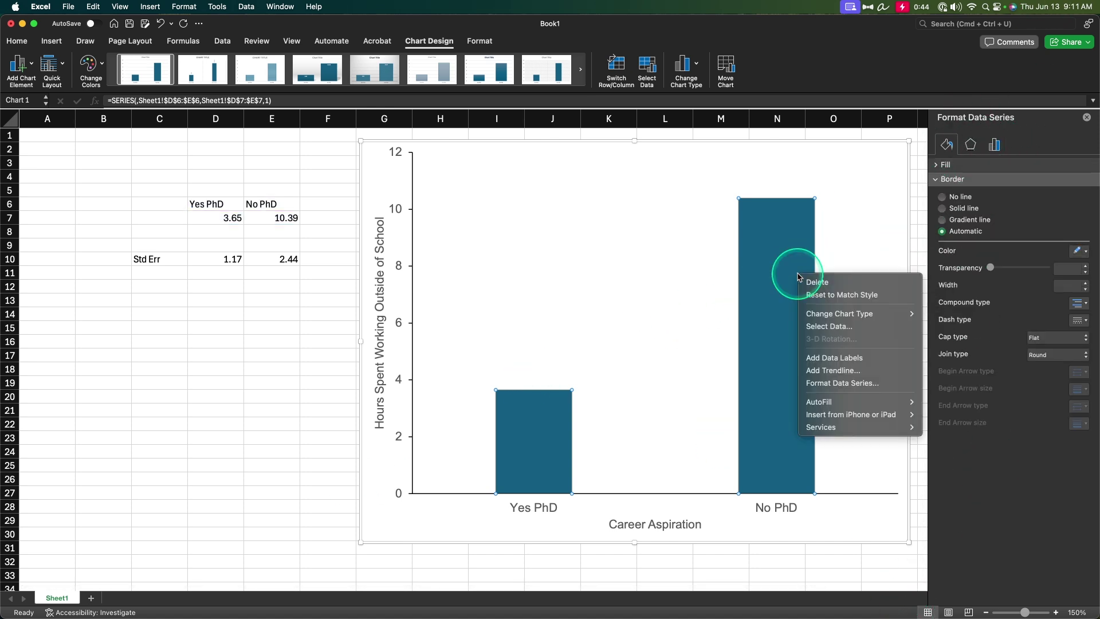
left_click(774, 292)
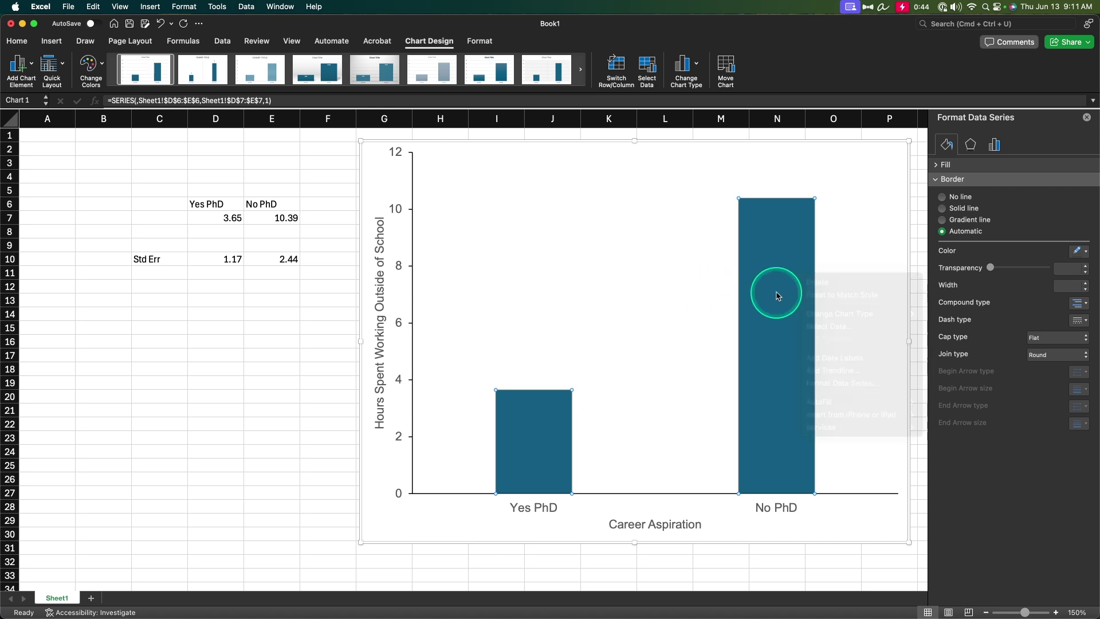
left_click(1012, 149)
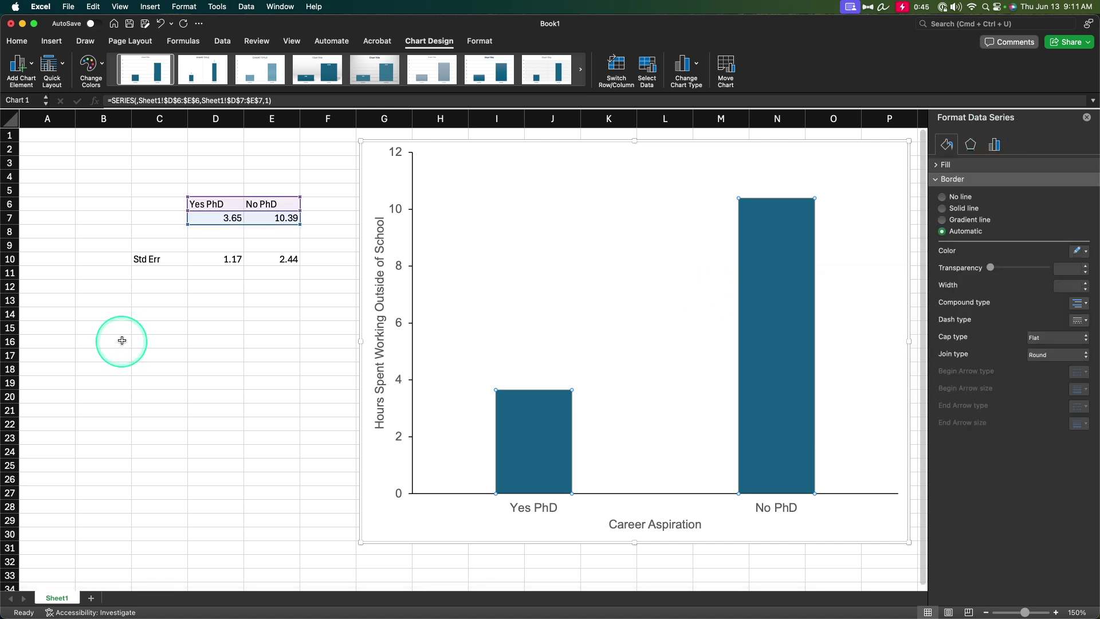
left_click(23, 67)
left_click(50, 154)
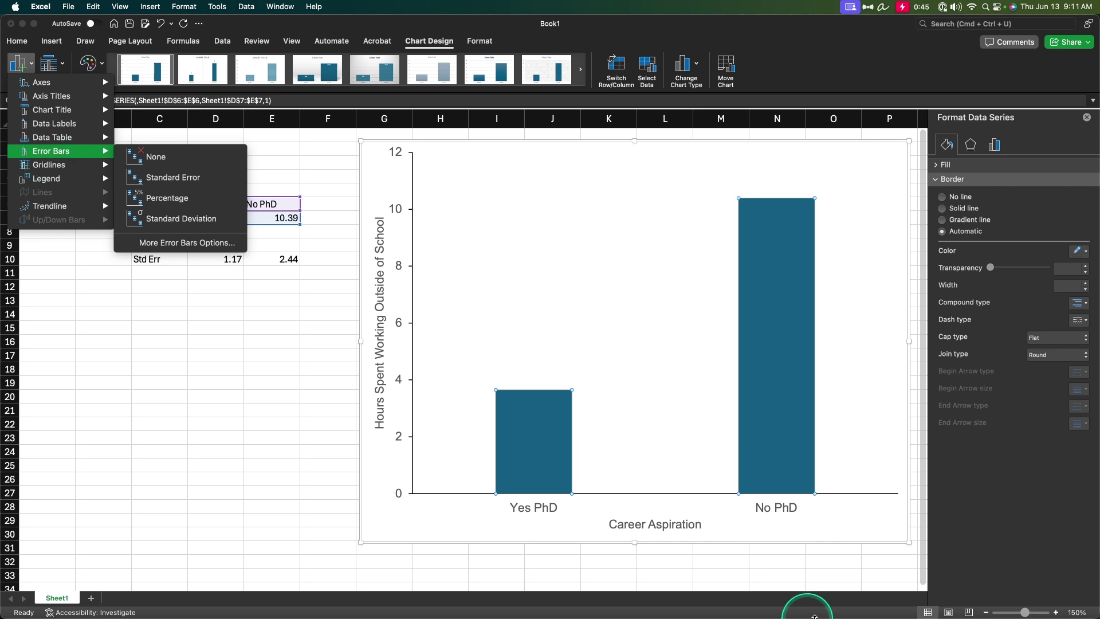
left_click(996, 147)
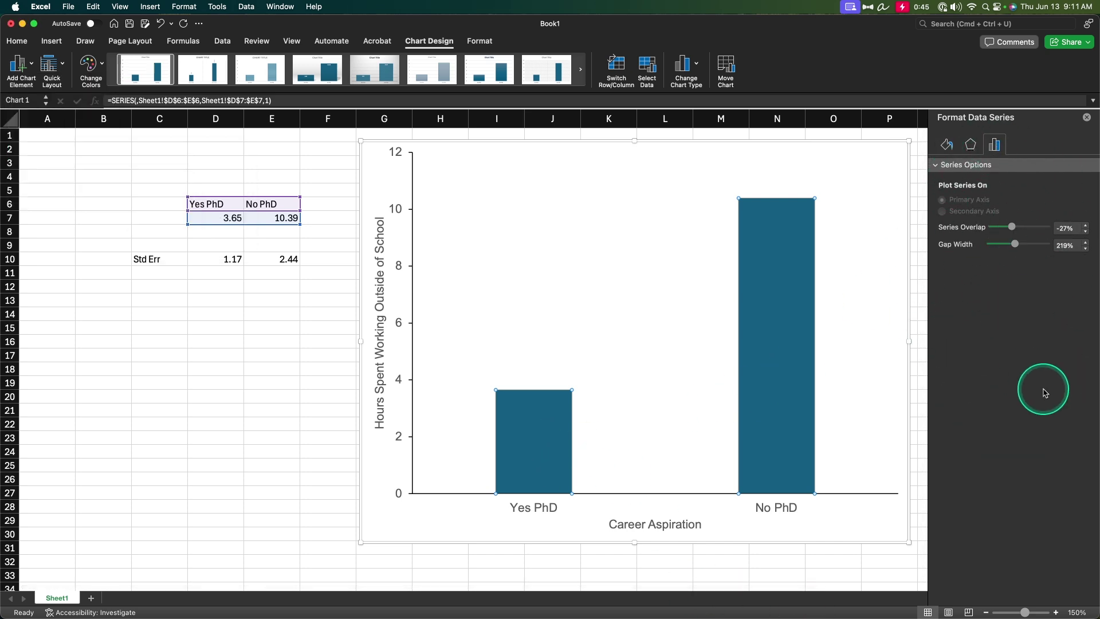
right_click(782, 366)
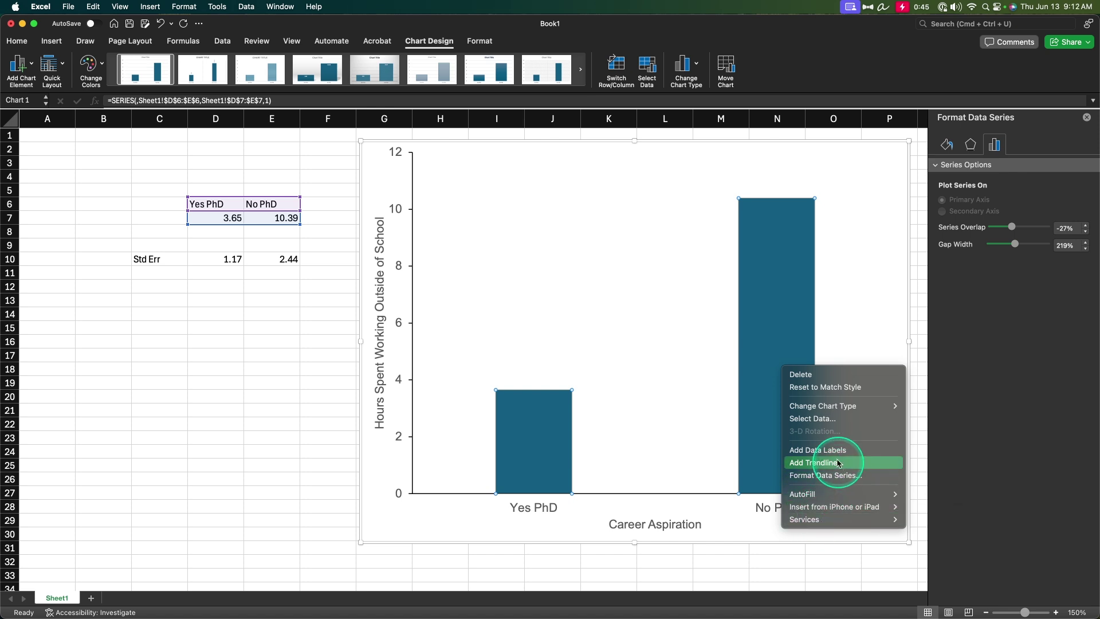
left_click(773, 392)
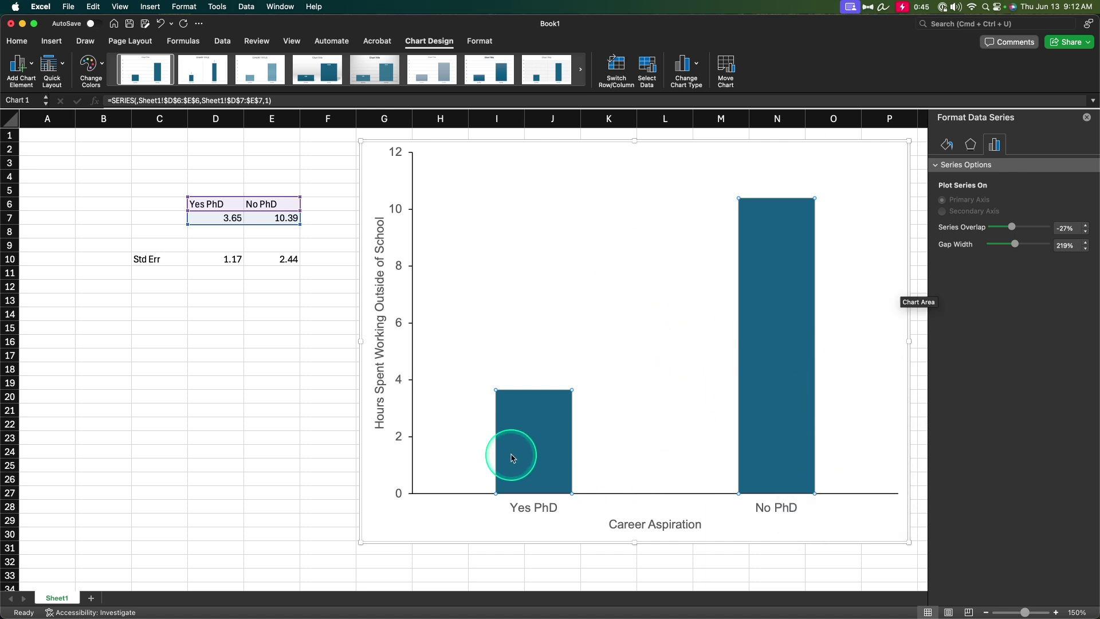
left_click(506, 559)
Select the chart area and review its size and placement properties.
left_click(494, 538)
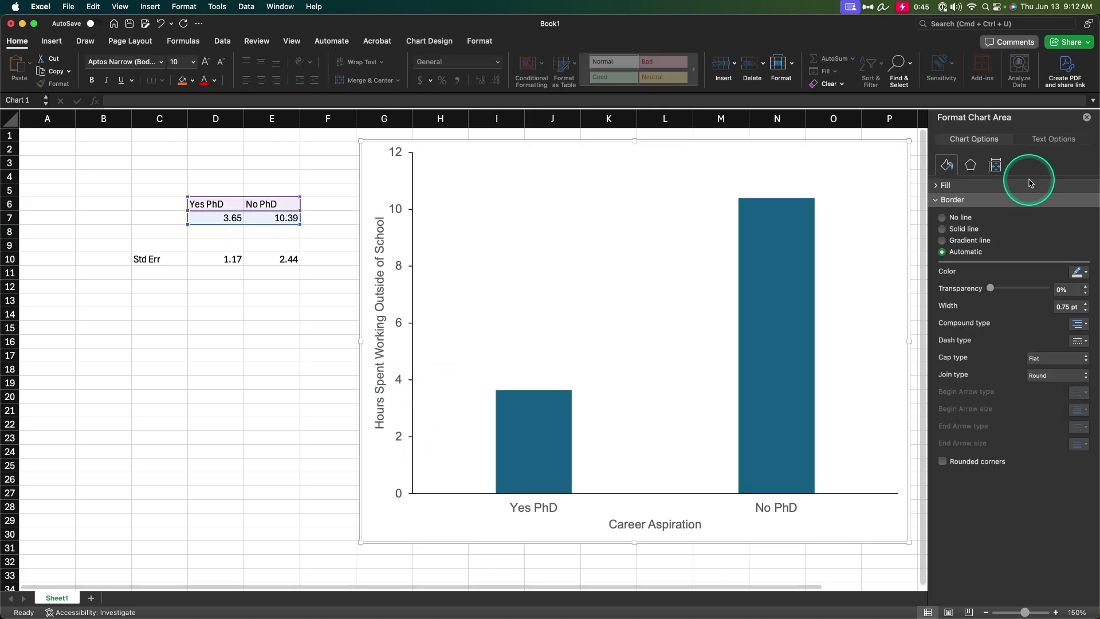
left_click(971, 165)
left_click(995, 165)
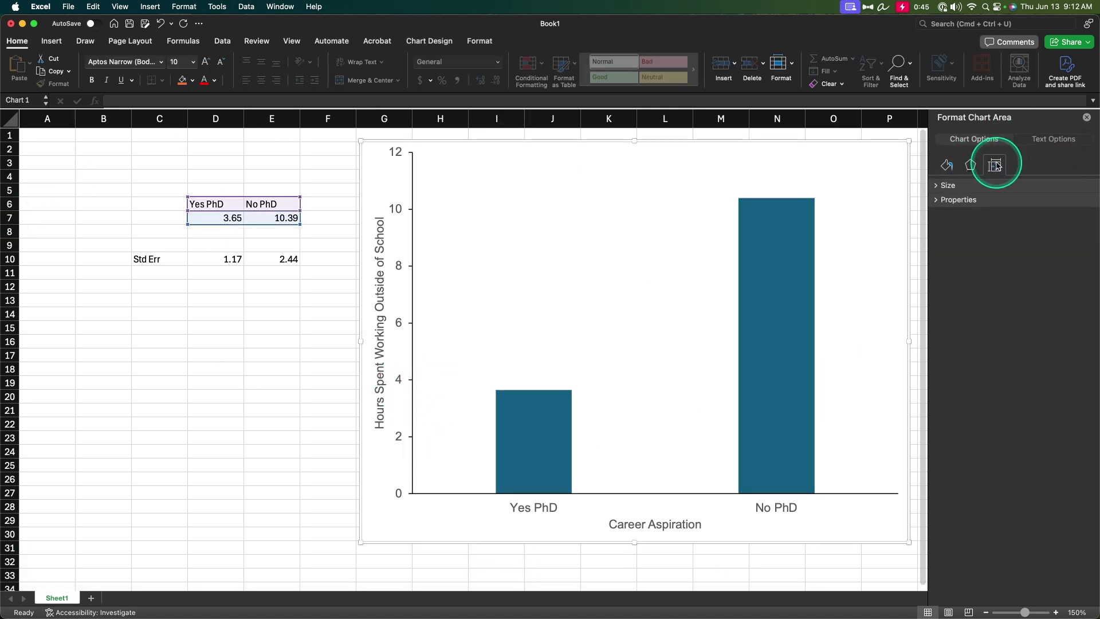
left_click(949, 189)
left_click(952, 327)
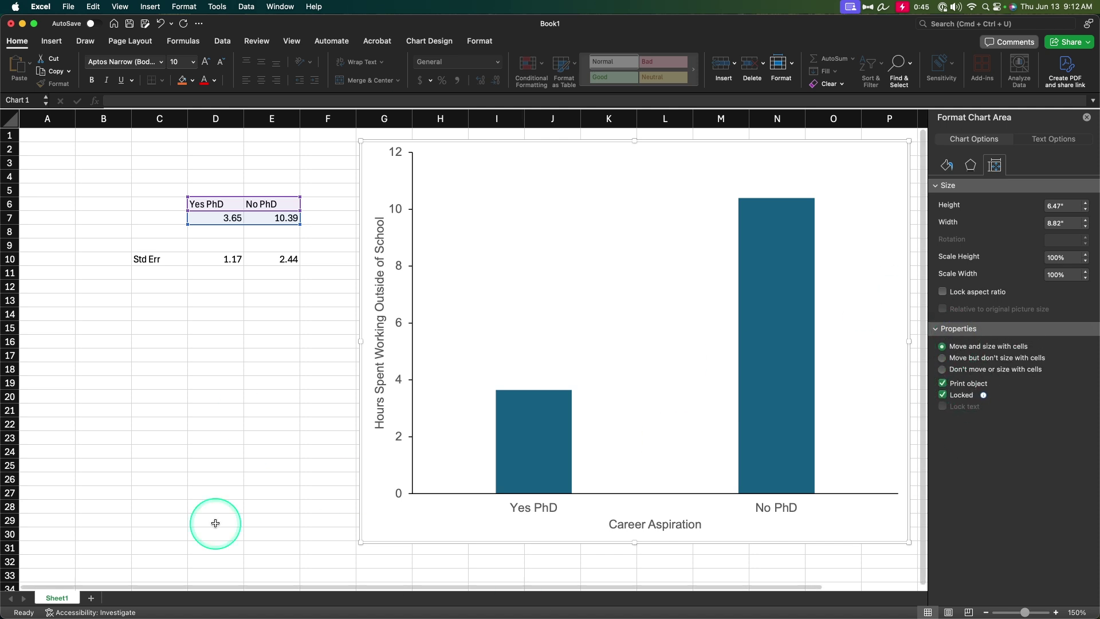
Bring up the Error Bars submenu under Add Chart Element.
left_click(429, 40)
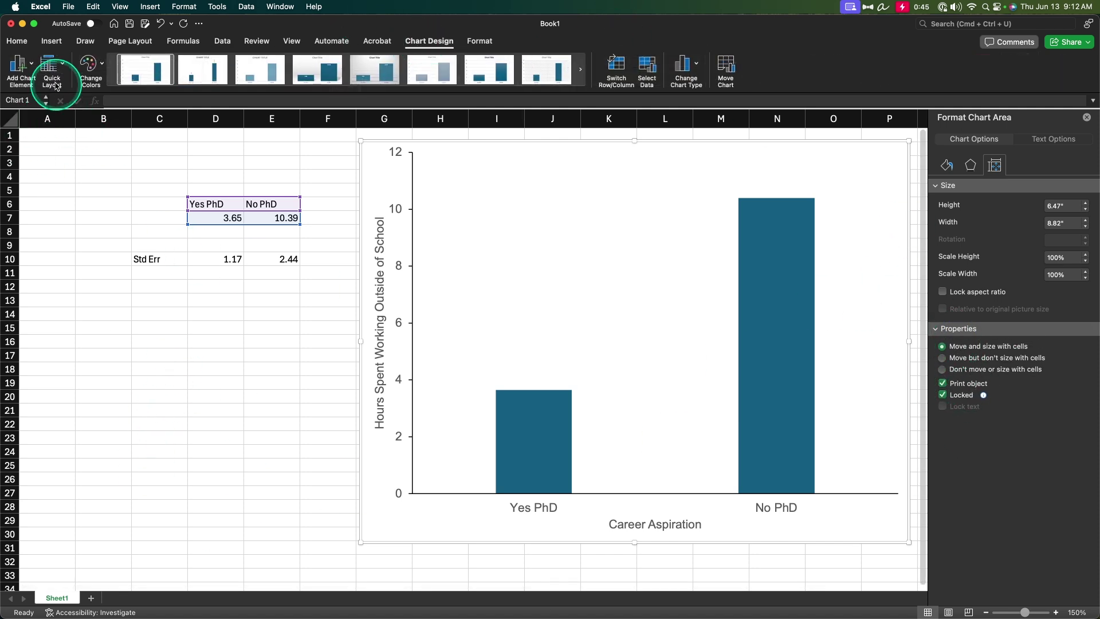
left_click(20, 65)
mouse_move(51, 150)
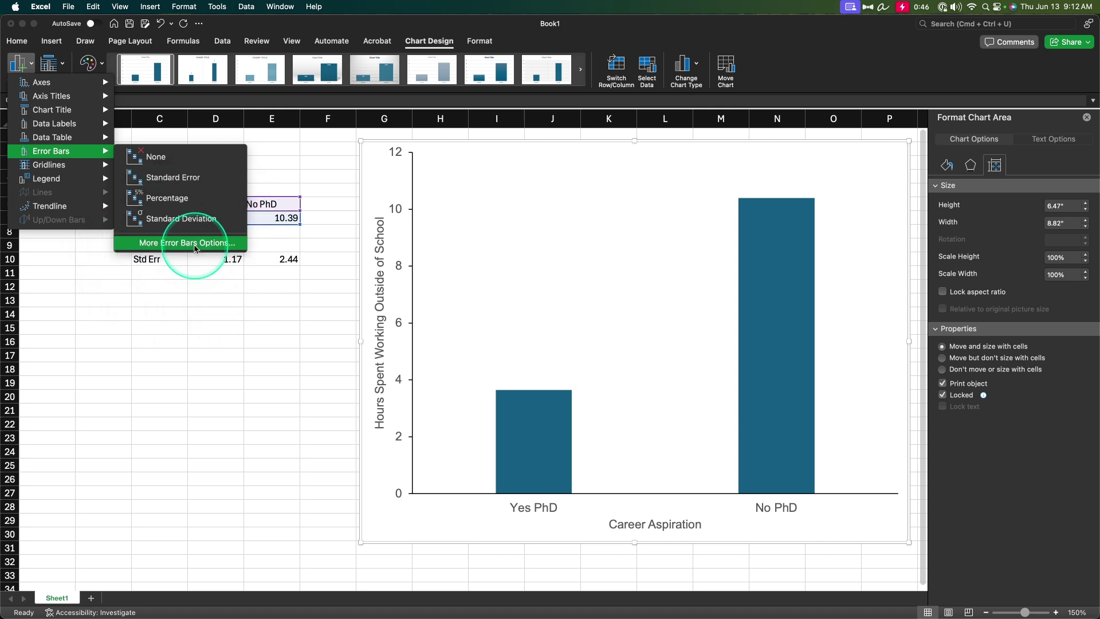
Add error bars through More Error Bars Options and color their lines solid black.
left_click(186, 337)
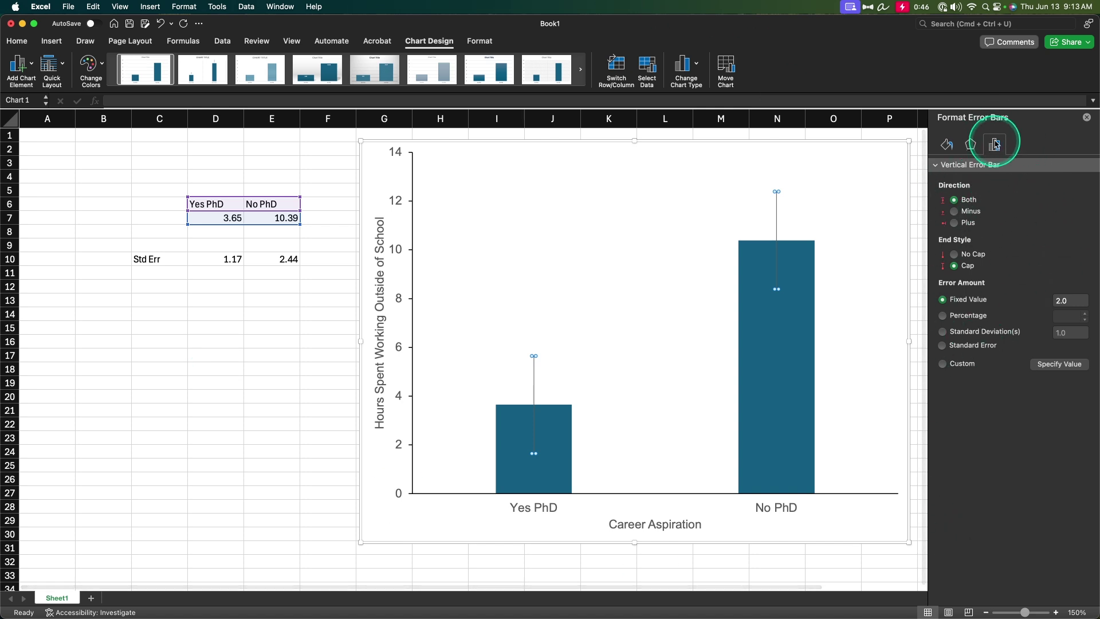
left_click(947, 145)
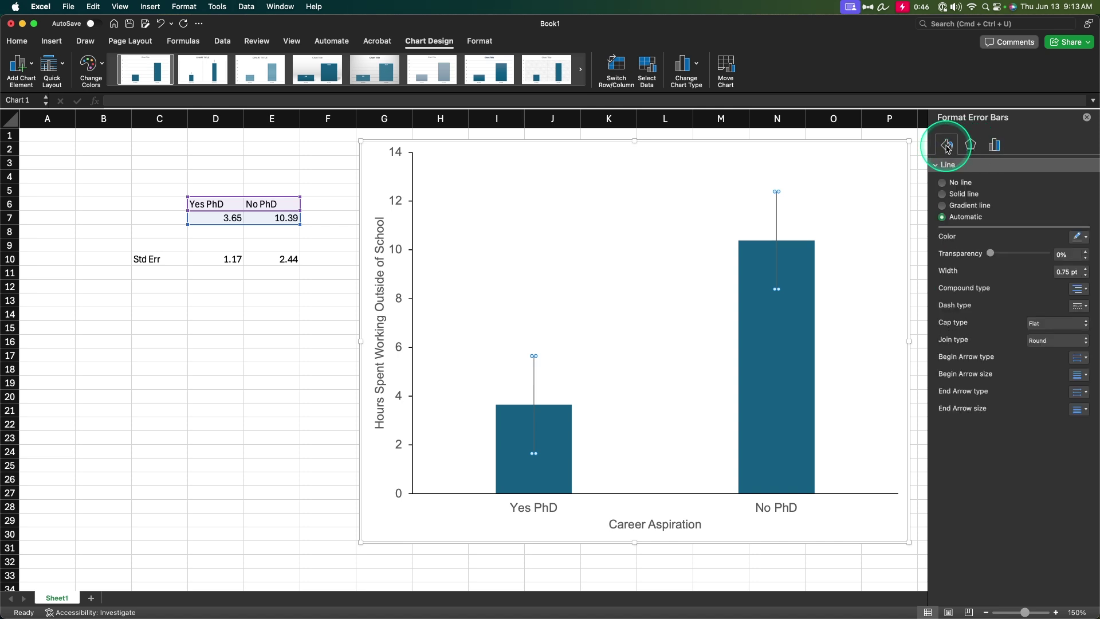
left_click(1085, 237)
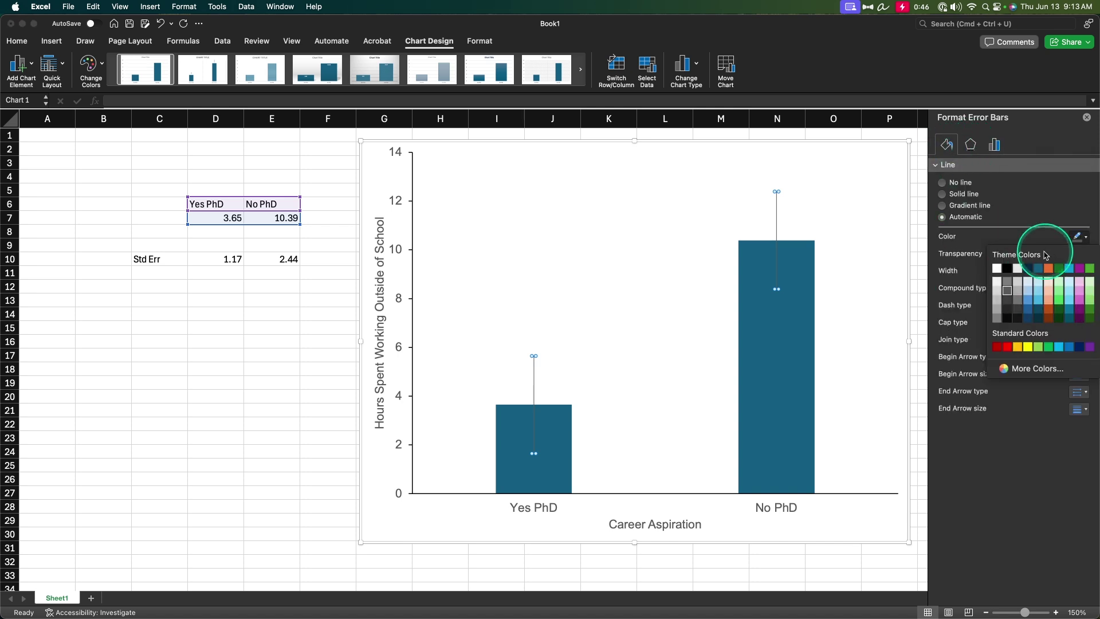
left_click(1008, 259)
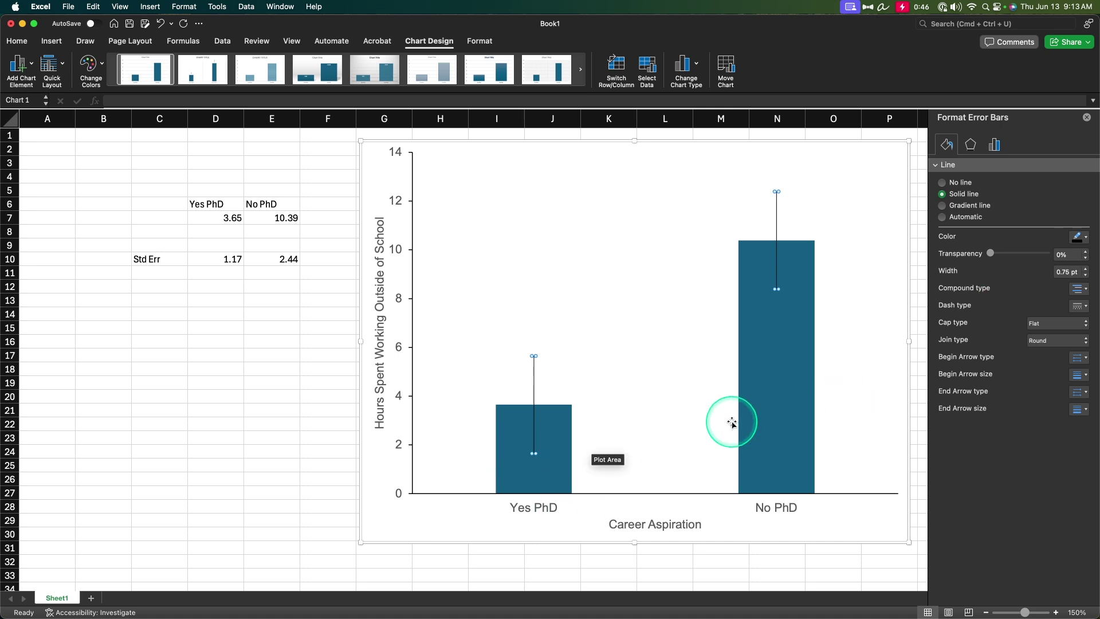
left_click(995, 144)
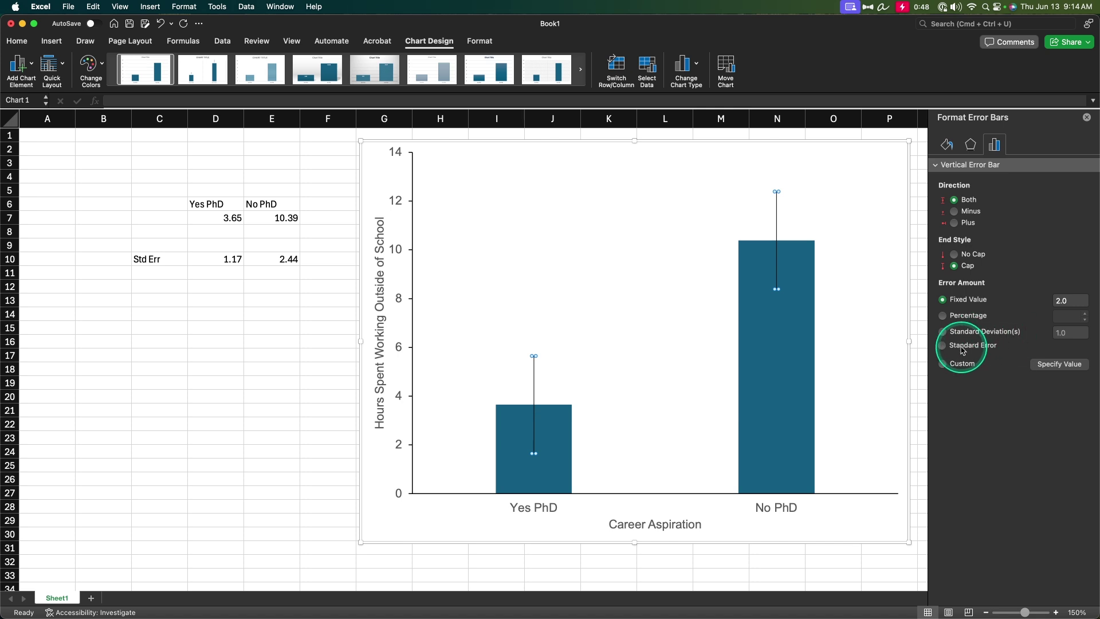
Set the error amount to Custom and open Specify Value, showing ={1} for both directions.
left_click(983, 348)
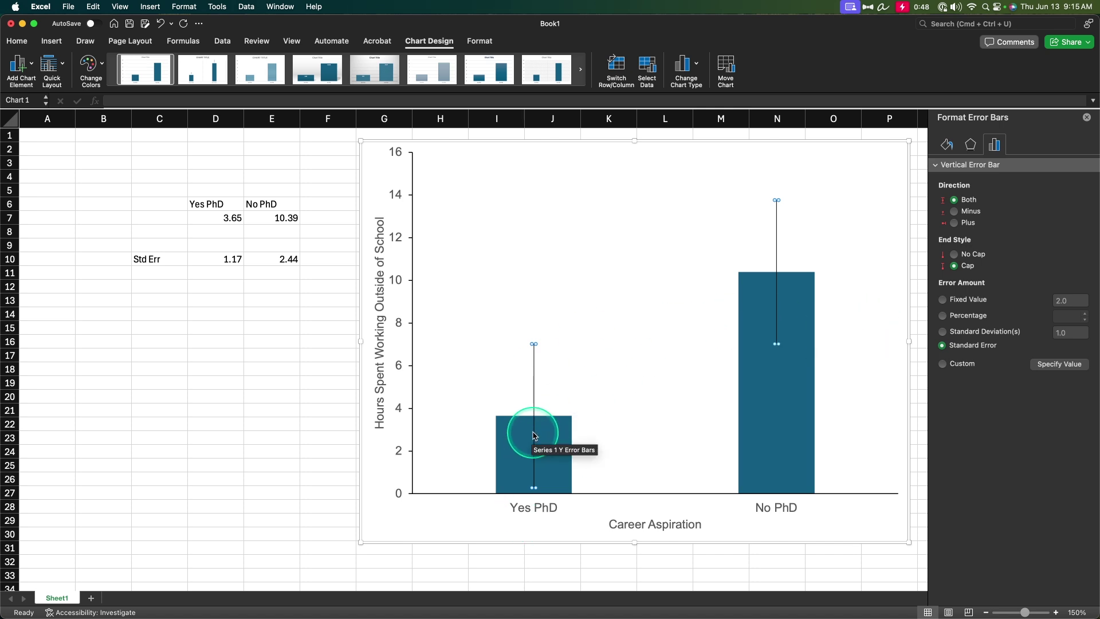
left_click(959, 367)
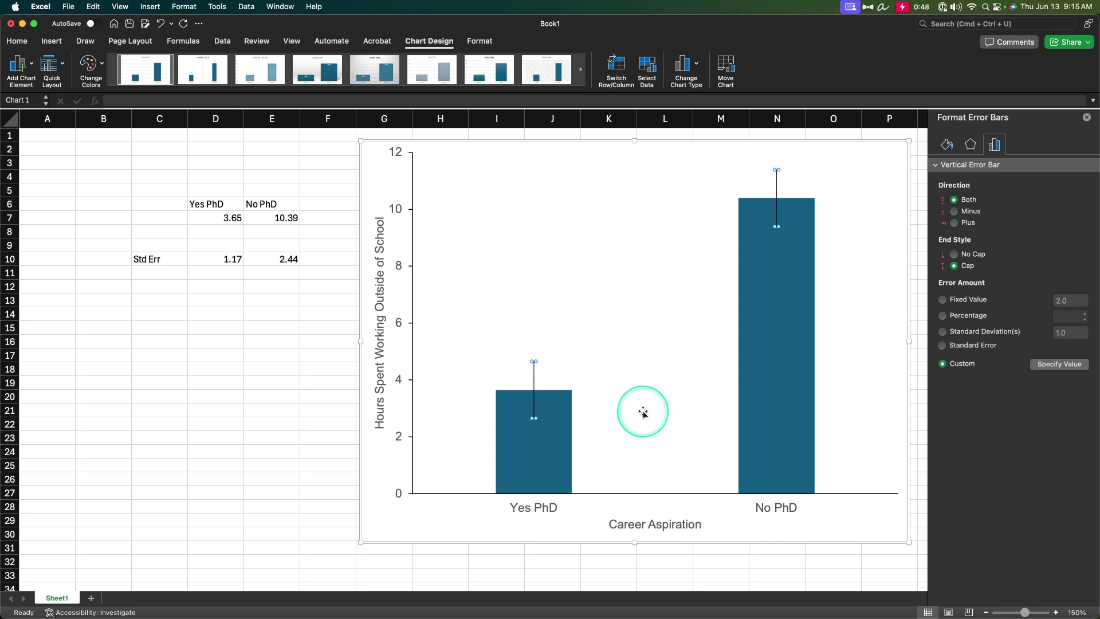
left_click(1059, 364)
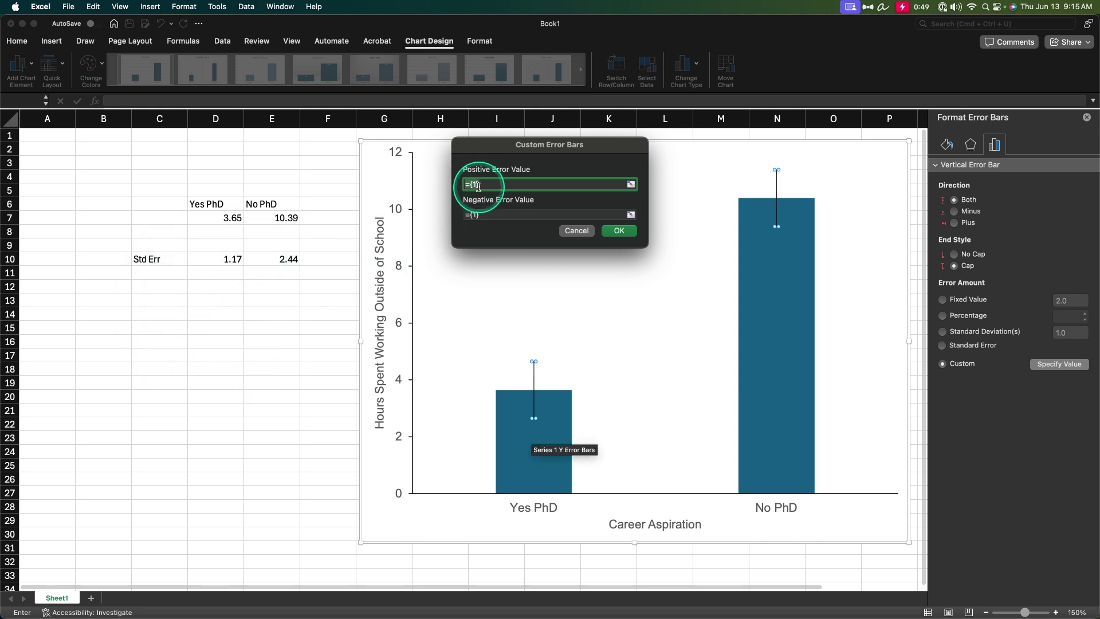
Set both the positive and negative custom error values to the Std Err cells =Sheet1!$D$10:$E$10.
left_click_drag(223, 260, 269, 259)
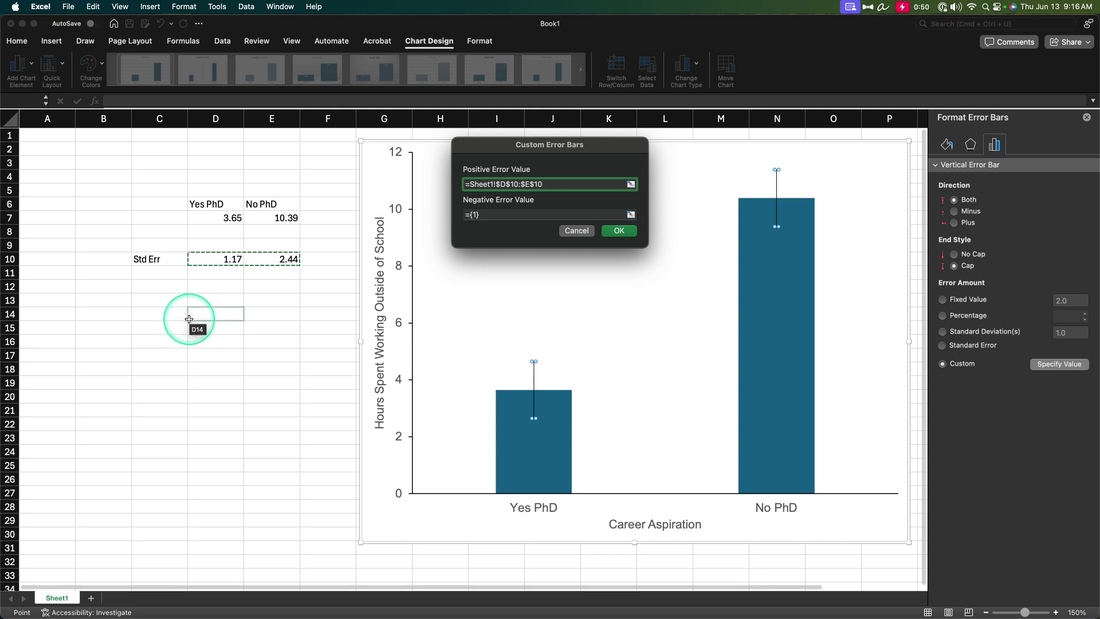
key("Tab")
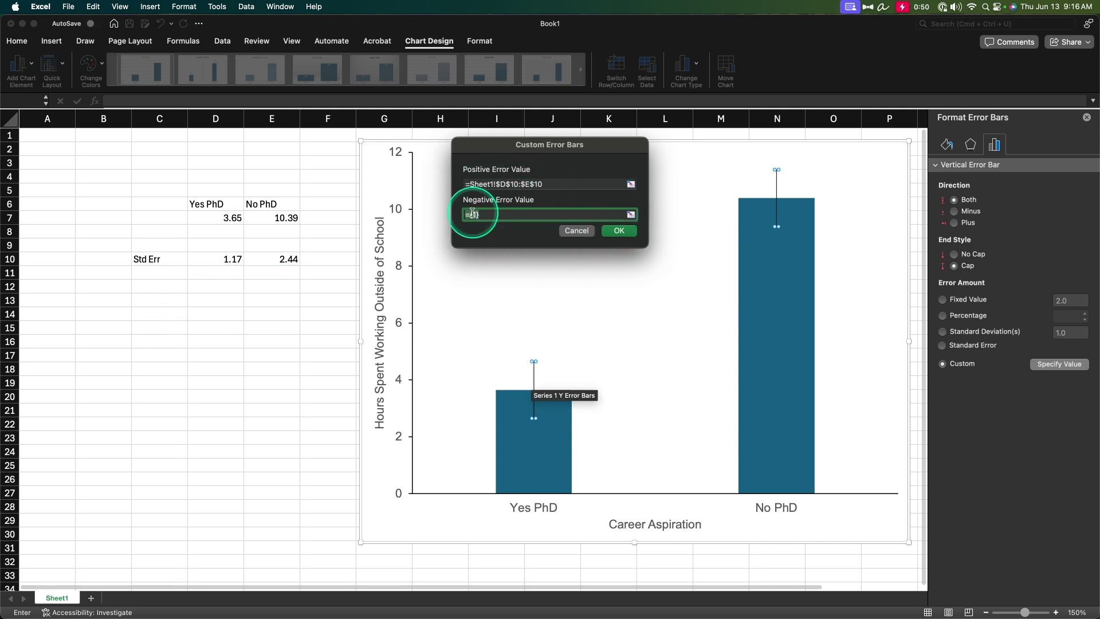
left_click(542, 212)
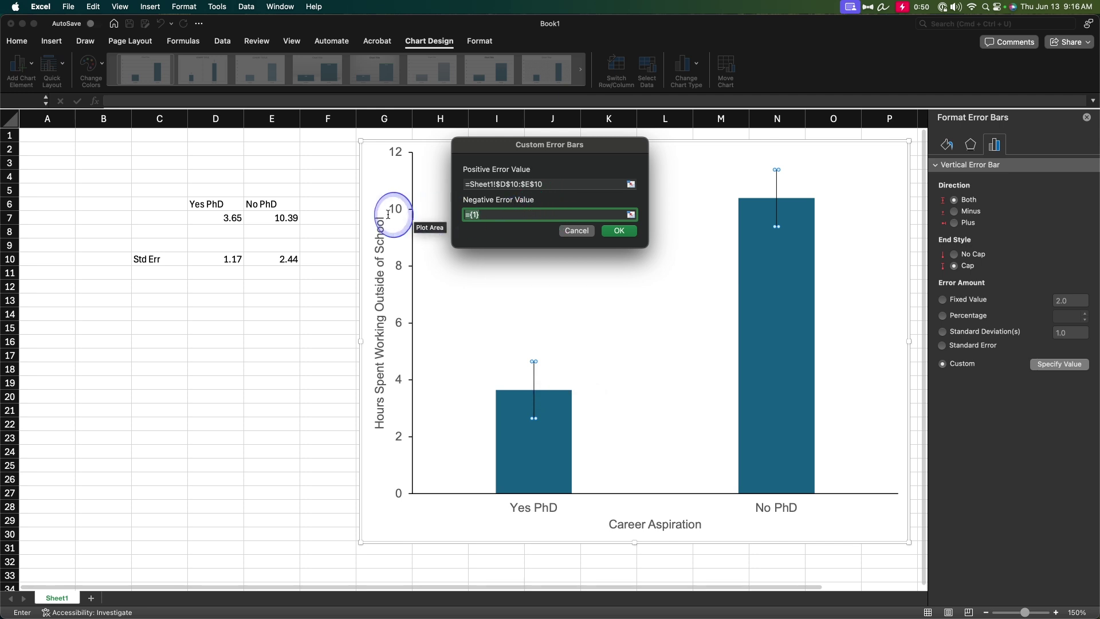
left_click(474, 215)
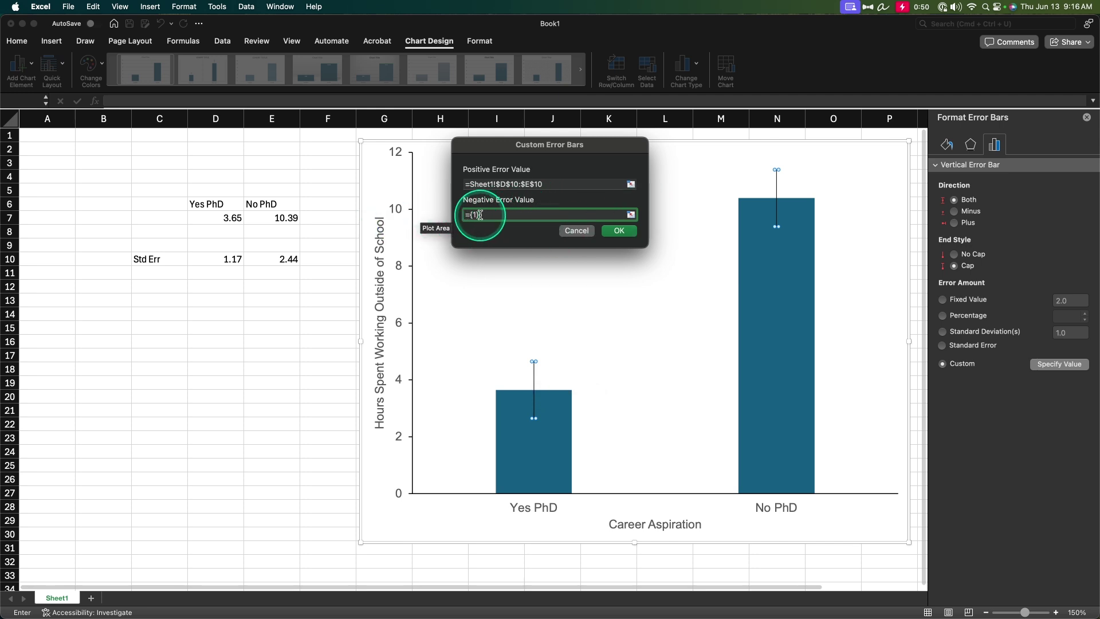
left_click(230, 259)
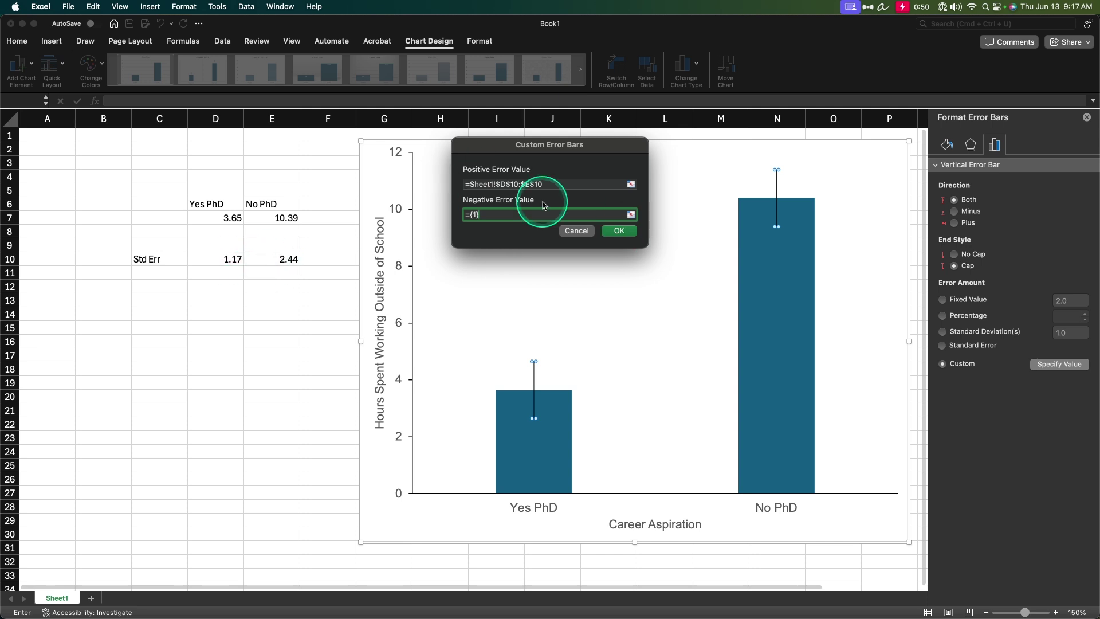
left_click(529, 217)
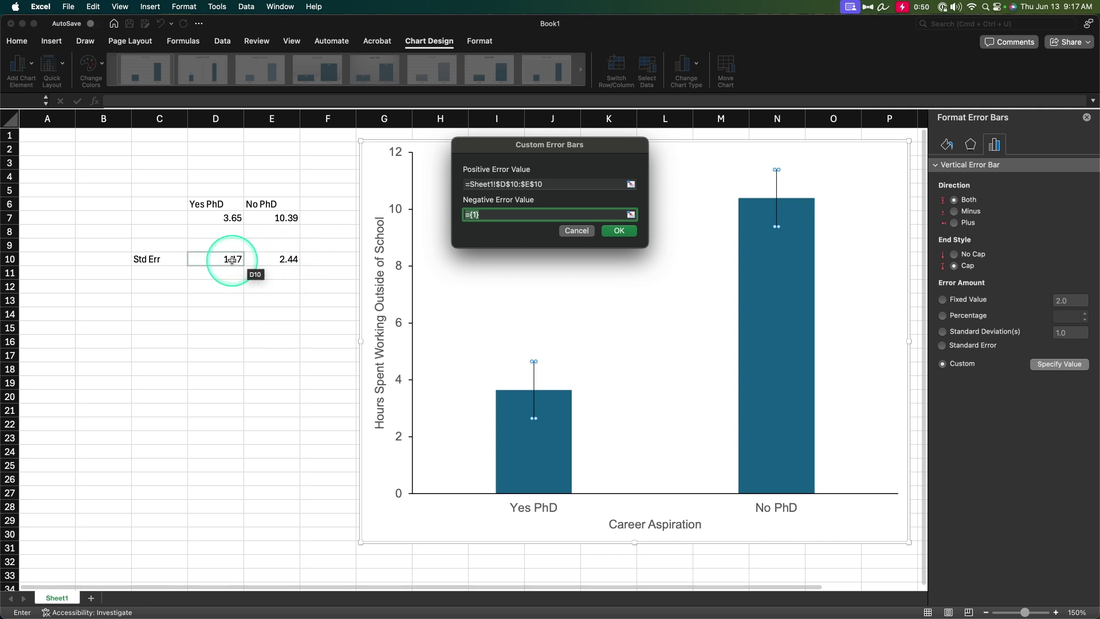
left_click_drag(232, 260, 267, 261)
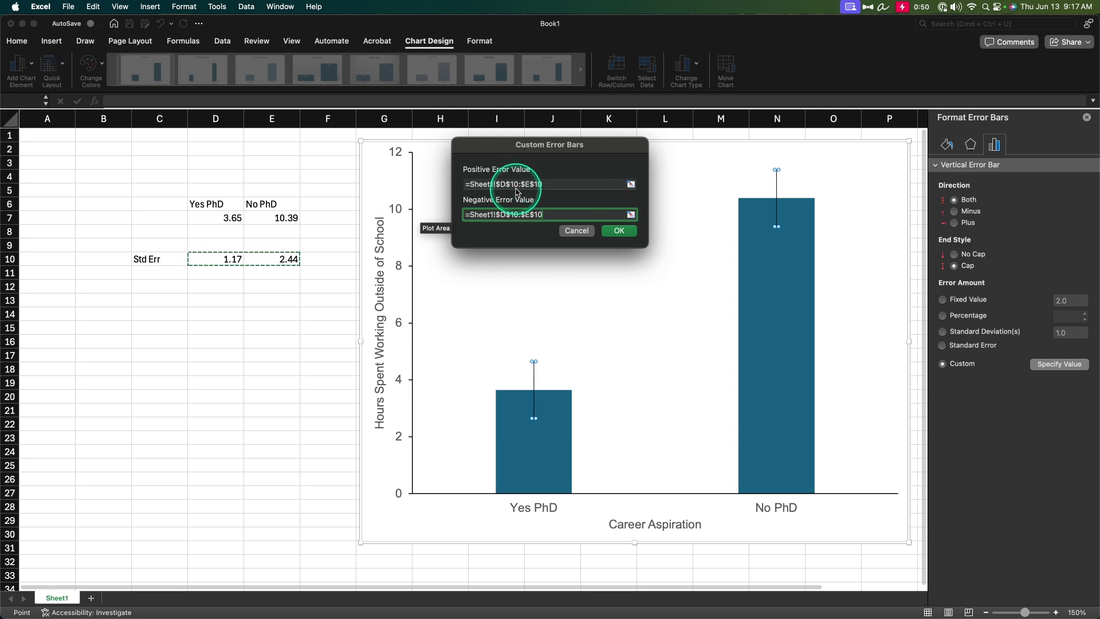
left_click(552, 182)
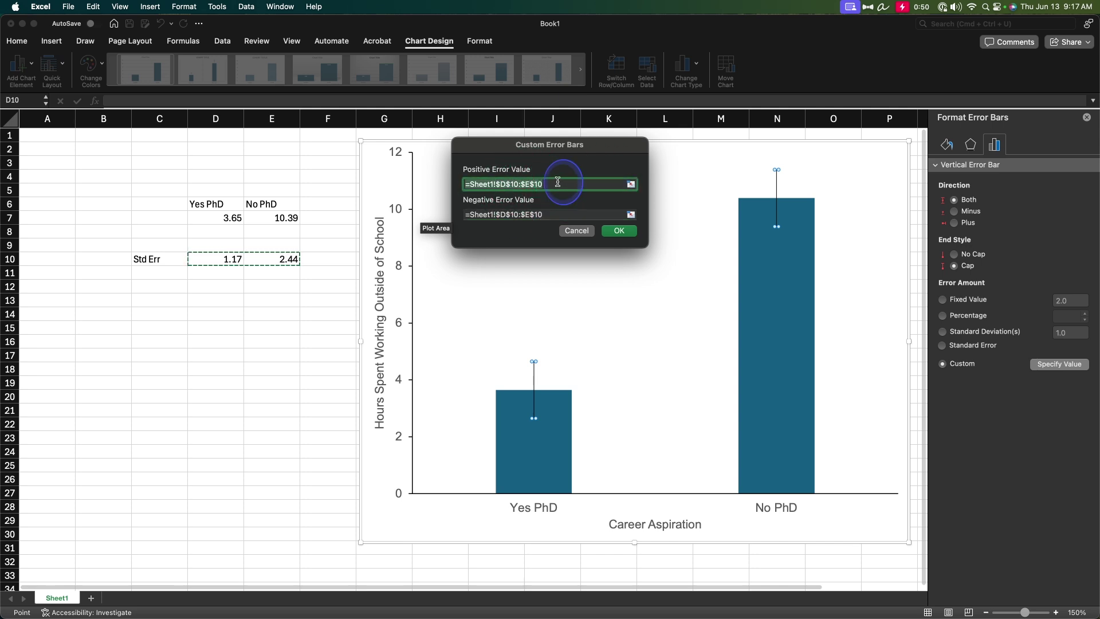
right_click(524, 187)
left_click(539, 256)
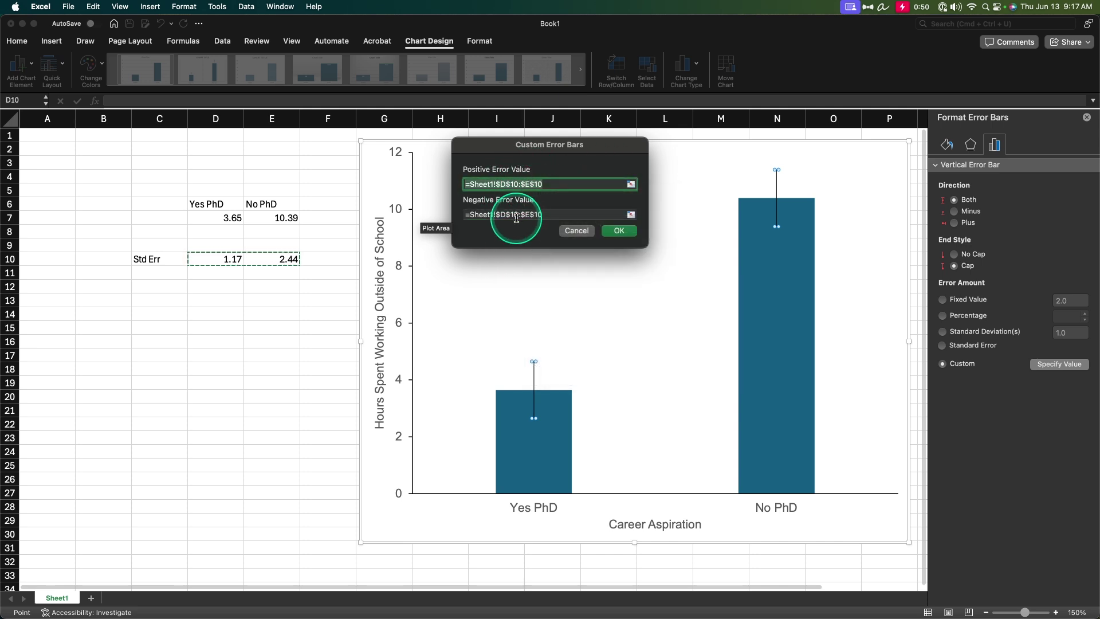
right_click(522, 224)
left_click(535, 285)
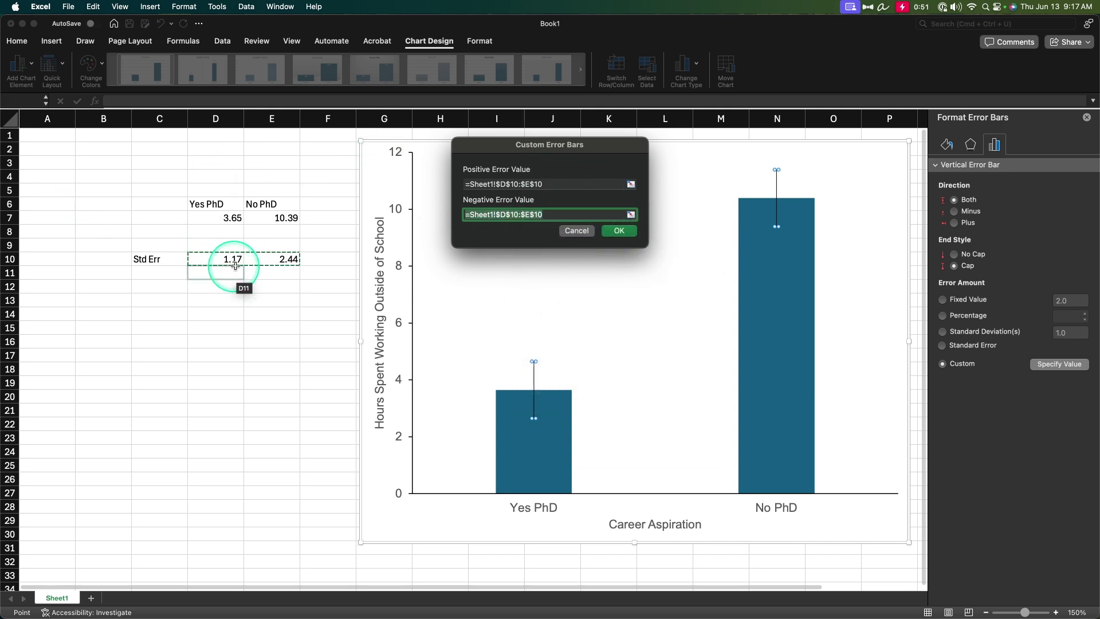
Confirm the Std Err error bars (±1.17, ±2.44), close the Format Chart Area pane, and resize the chart wider and shorter.
left_click(621, 231)
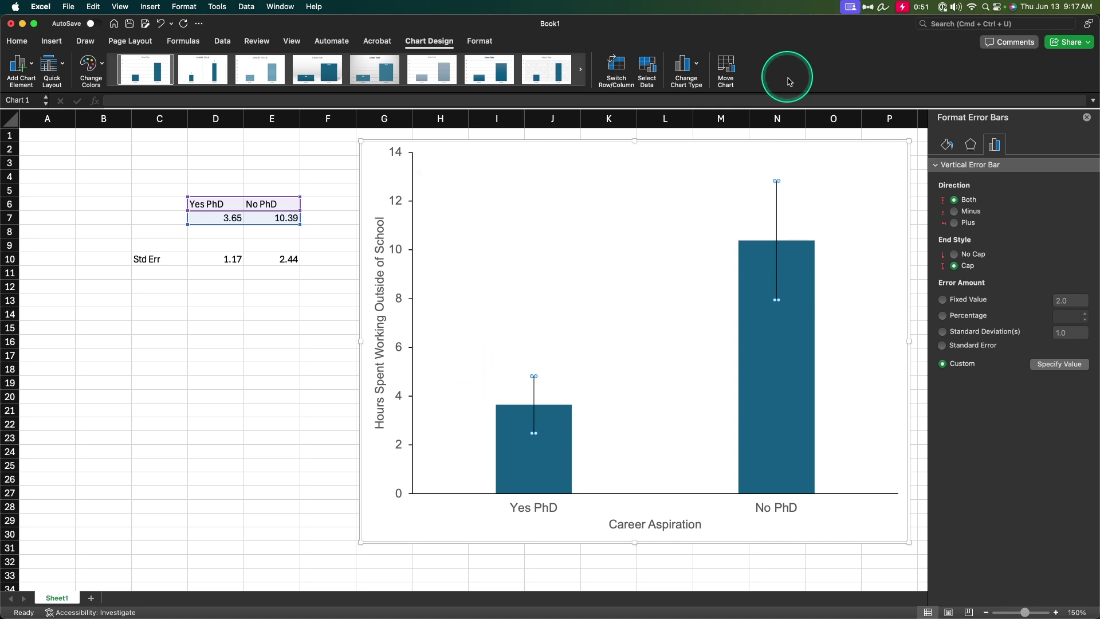
left_click(397, 541)
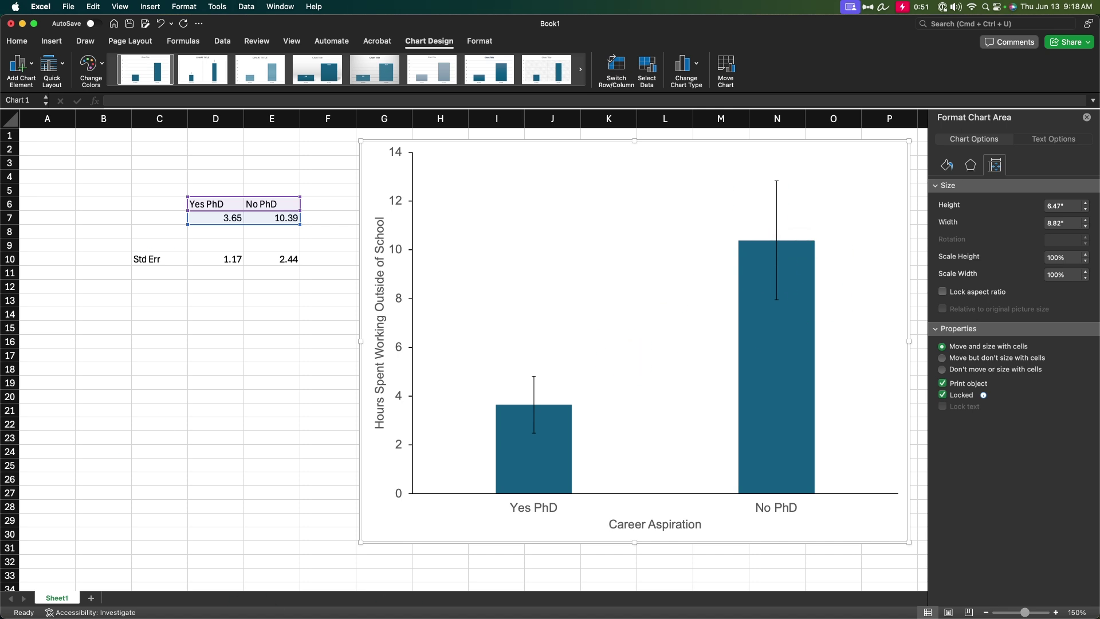
left_click(1087, 117)
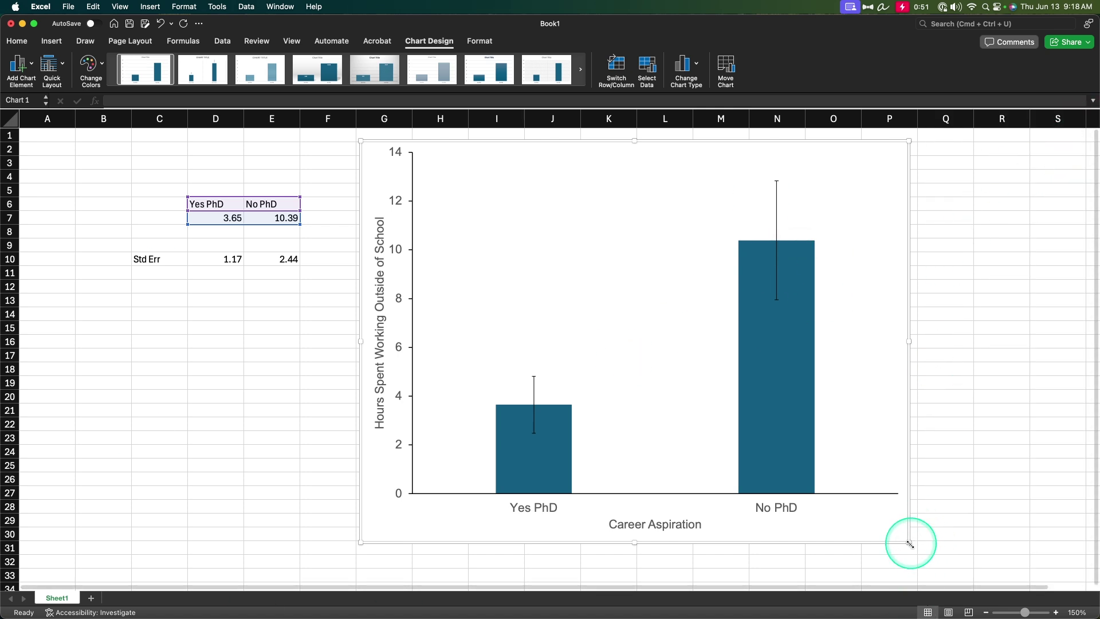
left_click_drag(910, 544, 1050, 528)
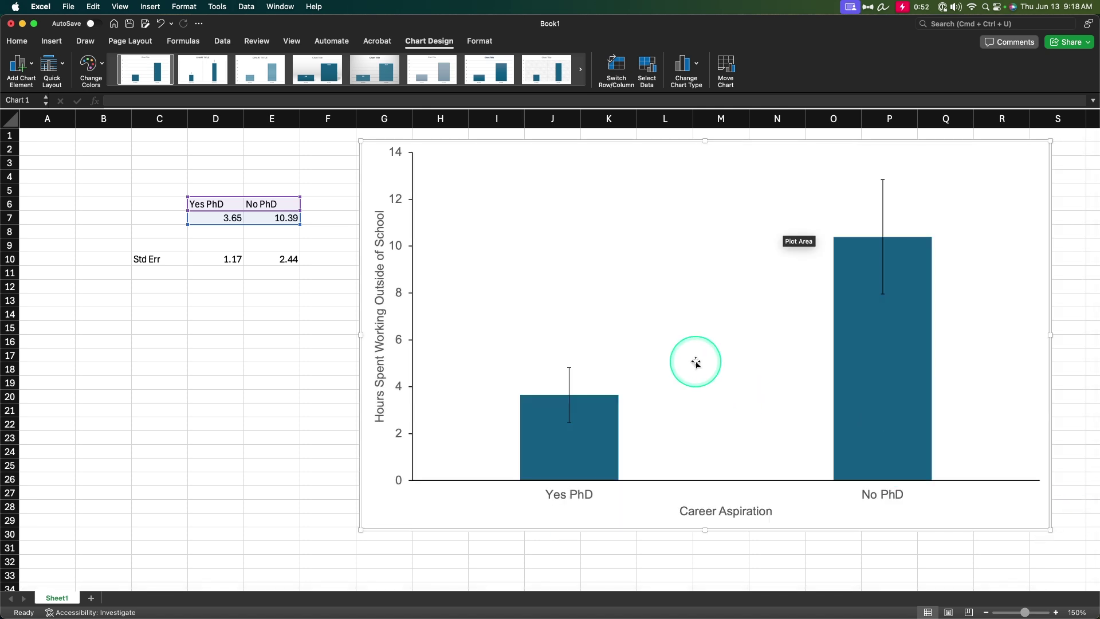